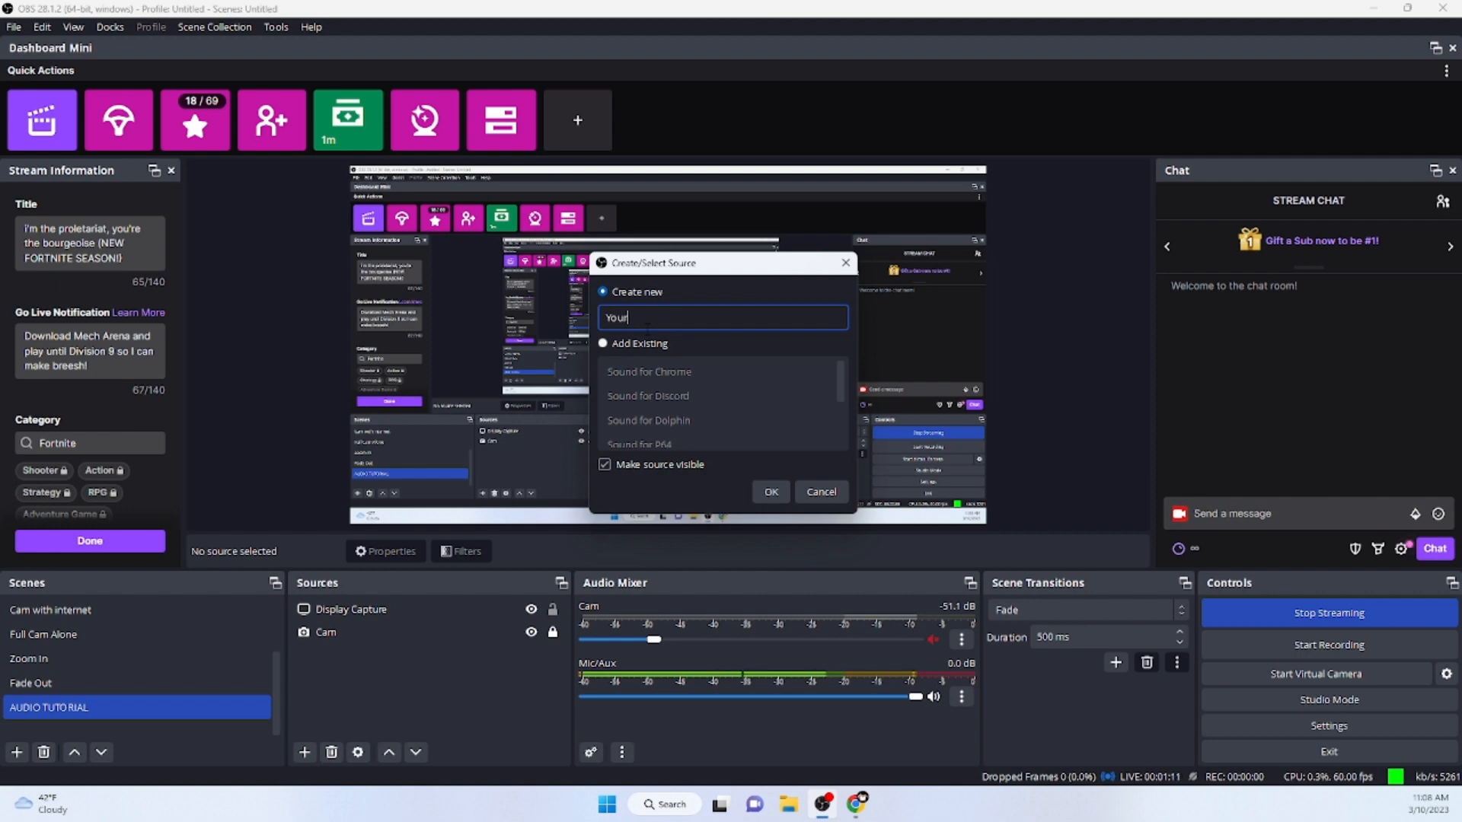
# - Create the new audio capture source with the name "Youtube"
pyautogui.press('BackSpace')
pyautogui.write('tube')
pyautogui.press('Return')
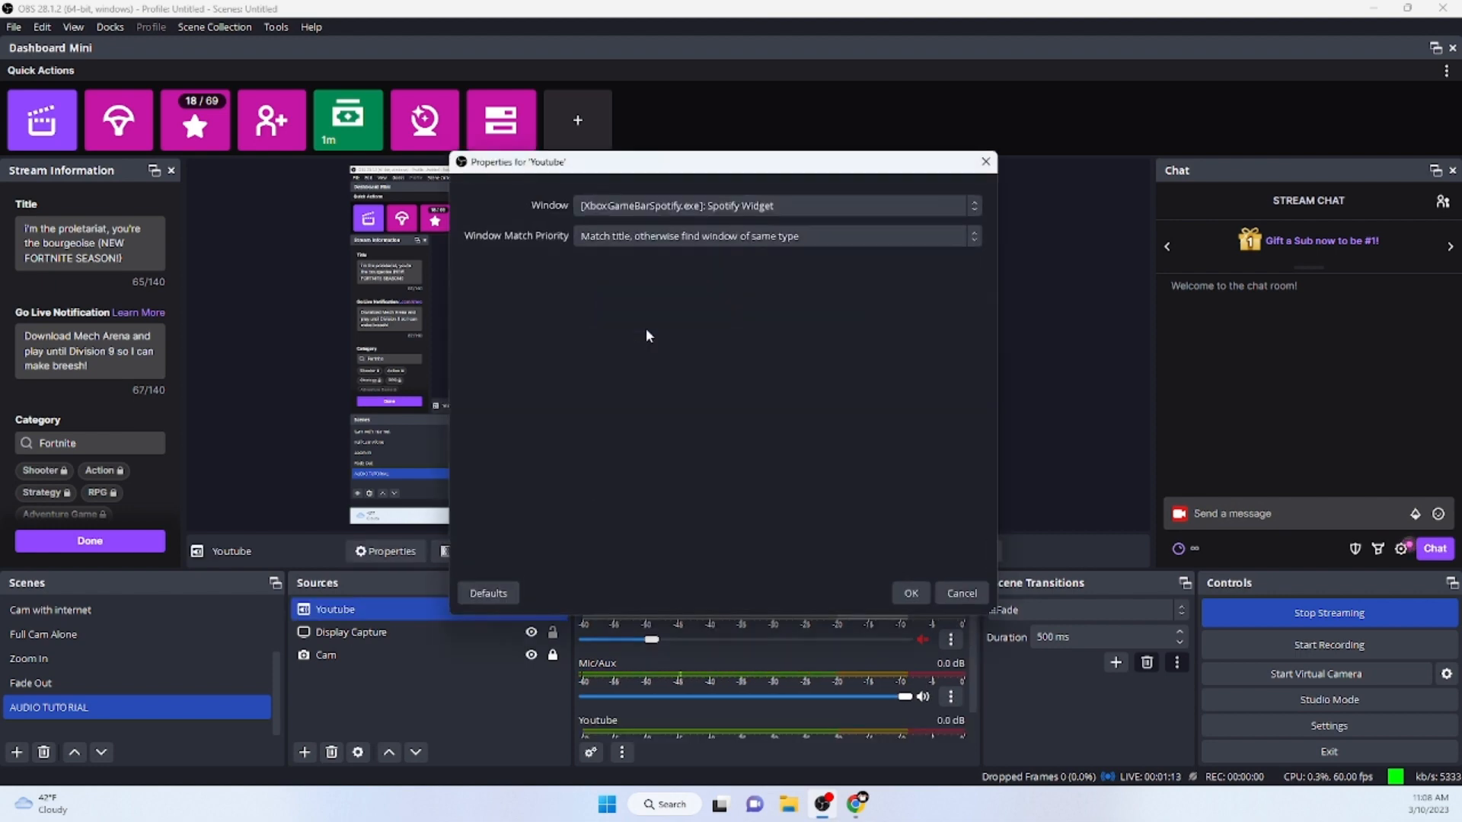
# - Set the Youtube source to capture the chrome.exe window, with match priority "Match title, otherwise find window of same executable"
pyautogui.click(736, 247)
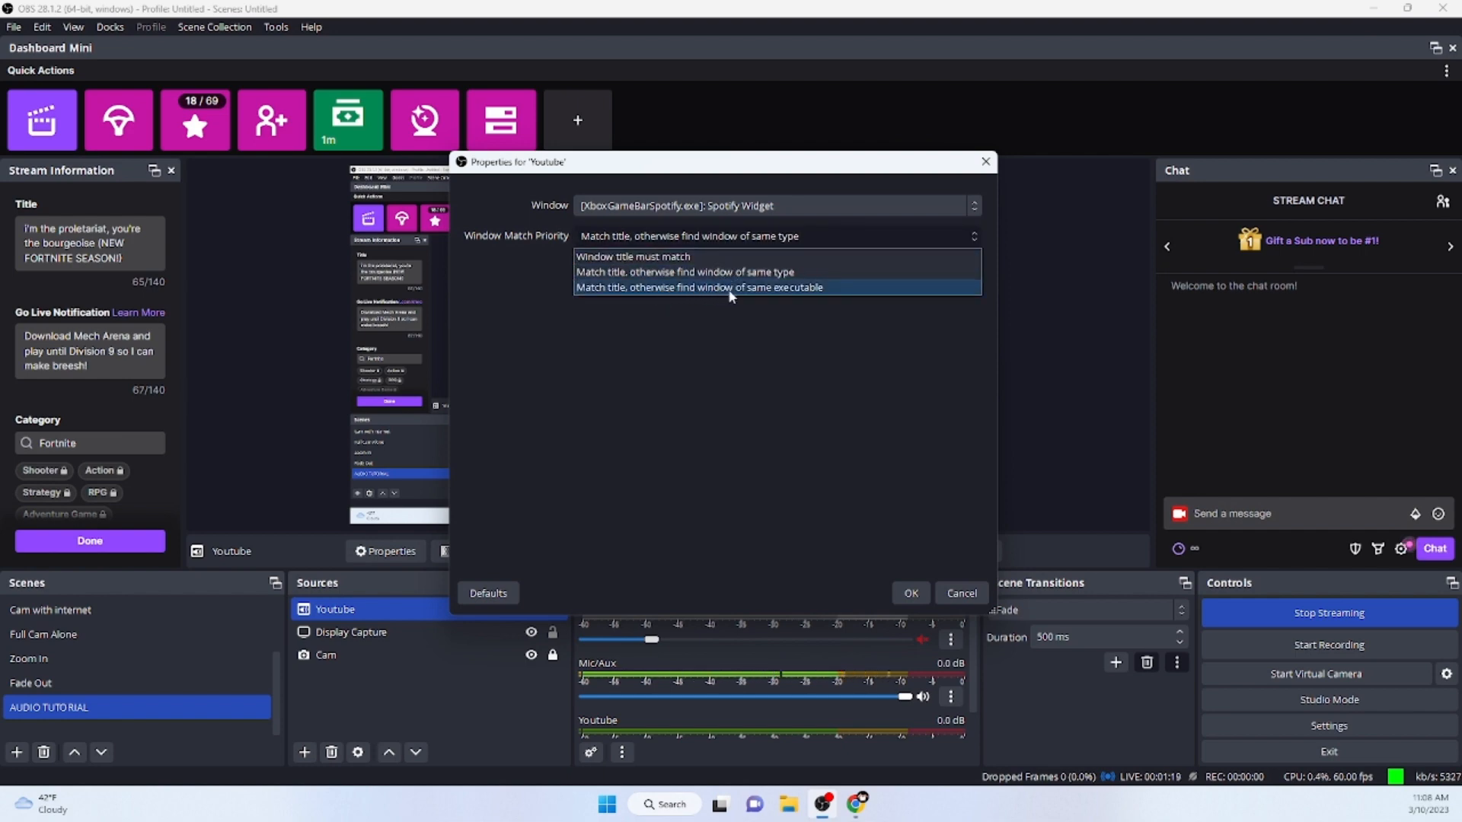
pyautogui.click(752, 288)
pyautogui.click(756, 205)
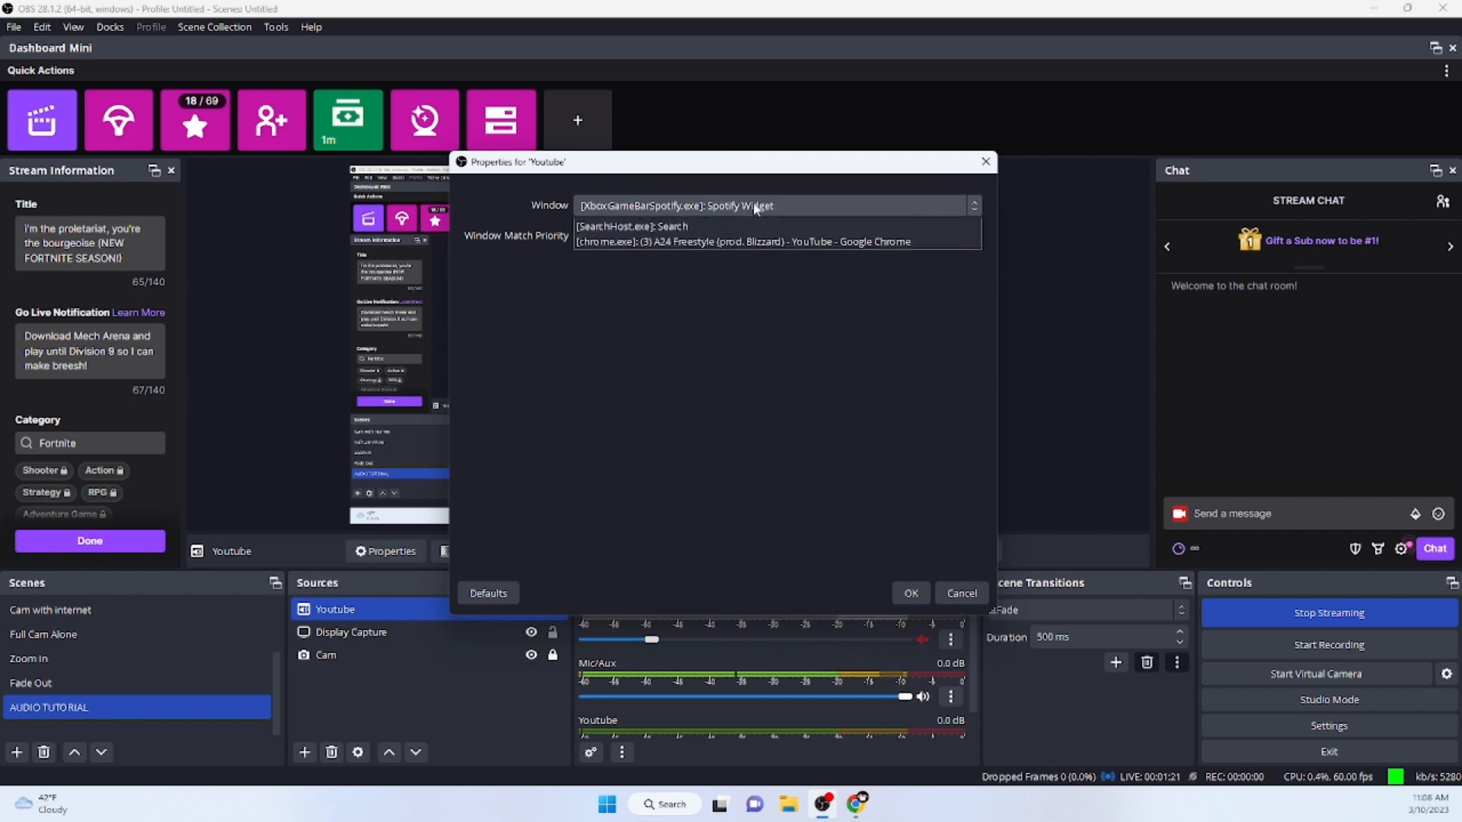
pyautogui.click(755, 262)
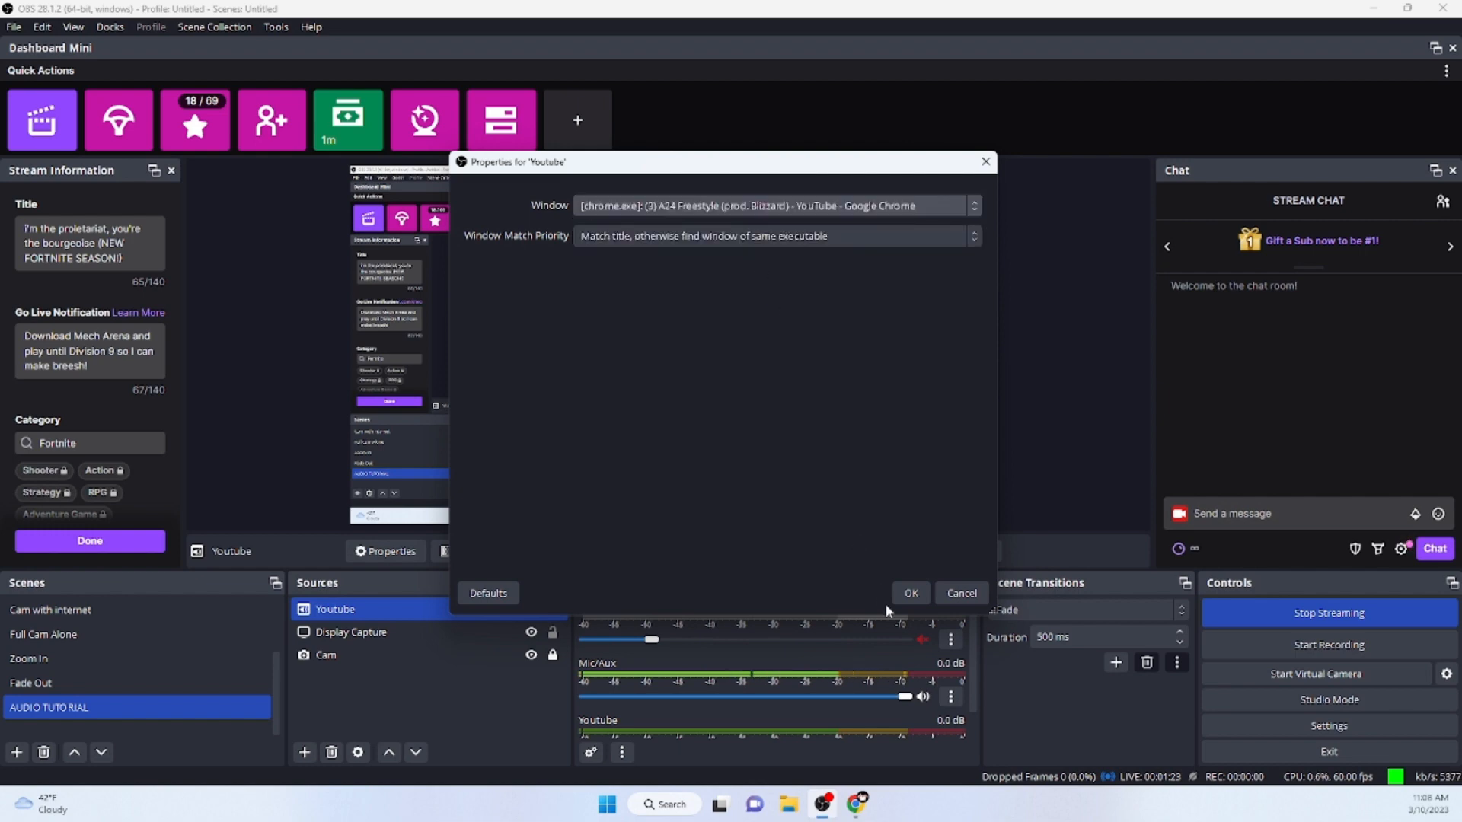
pyautogui.click(917, 595)
# - Lower the Youtube source's volume in the audio mixer to about -8.4 dB
pyautogui.click(1030, 490)
pyautogui.scroll(-1, 857, 688)
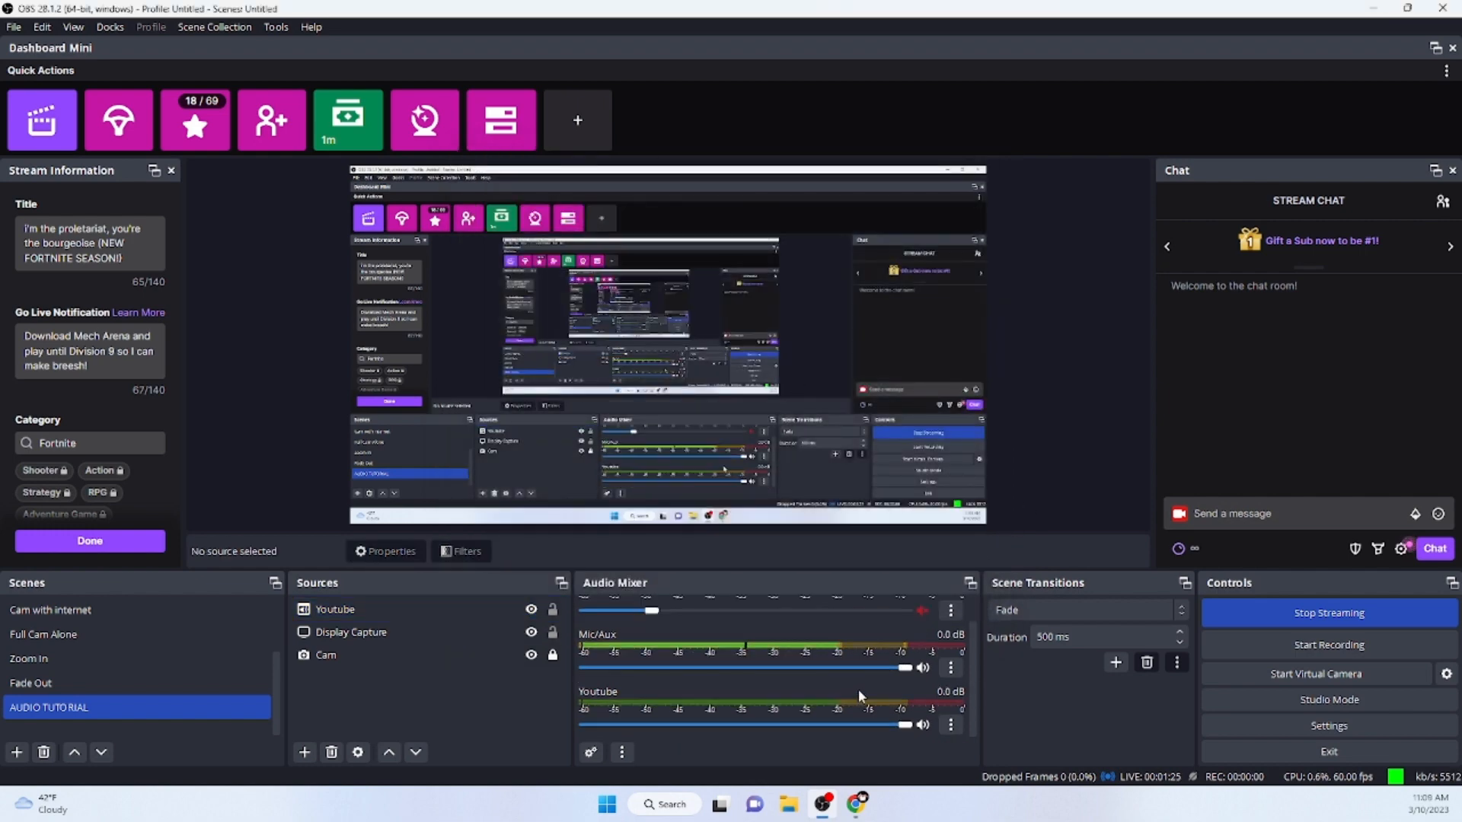
pyautogui.moveTo(817, 728); pyautogui.dragTo(807, 730)
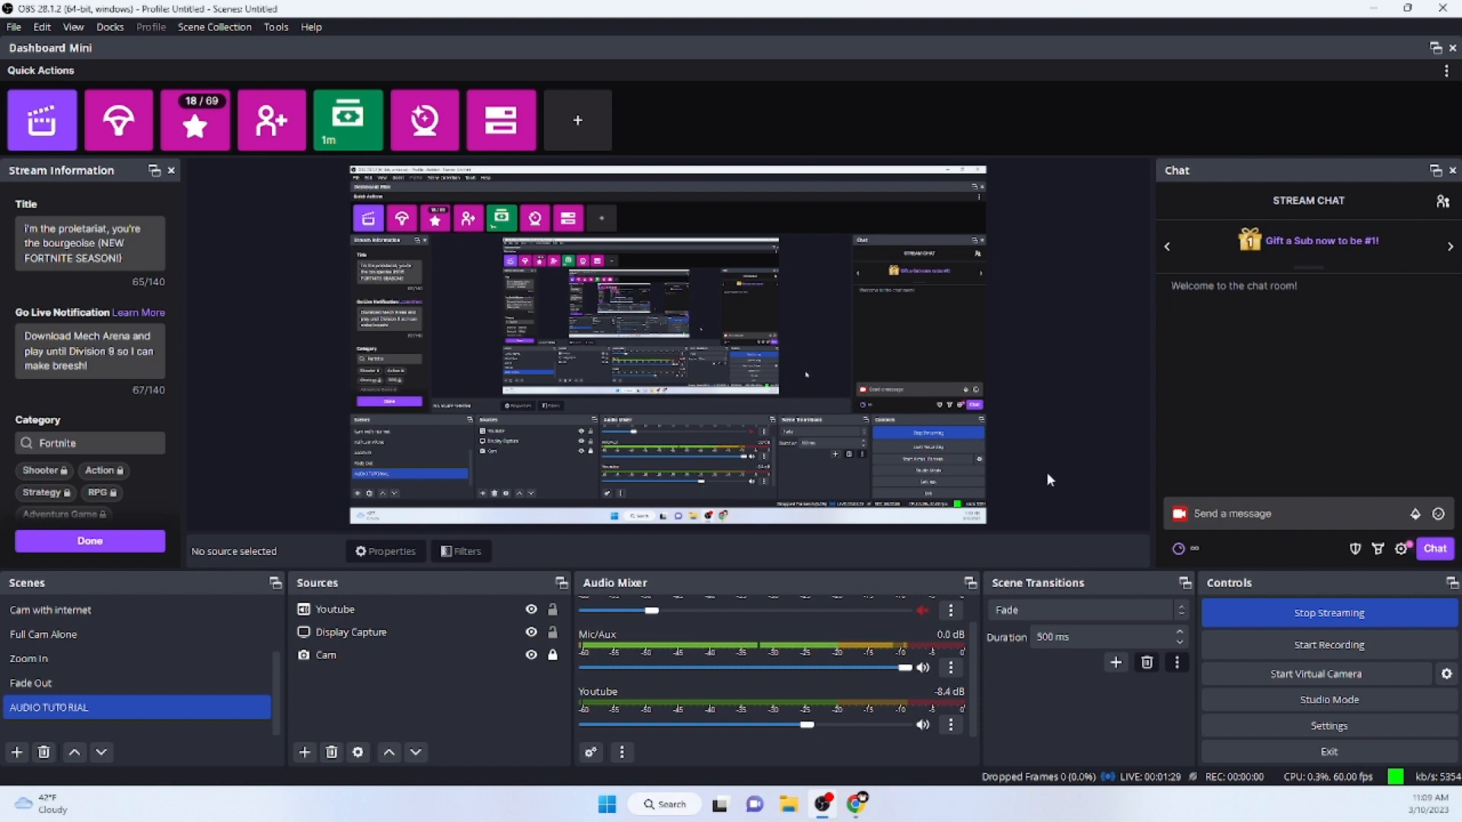
# - Change the Display Capture source so that it captures the other display, the one showing the YouTube window
pyautogui.doubleClick(462, 638)
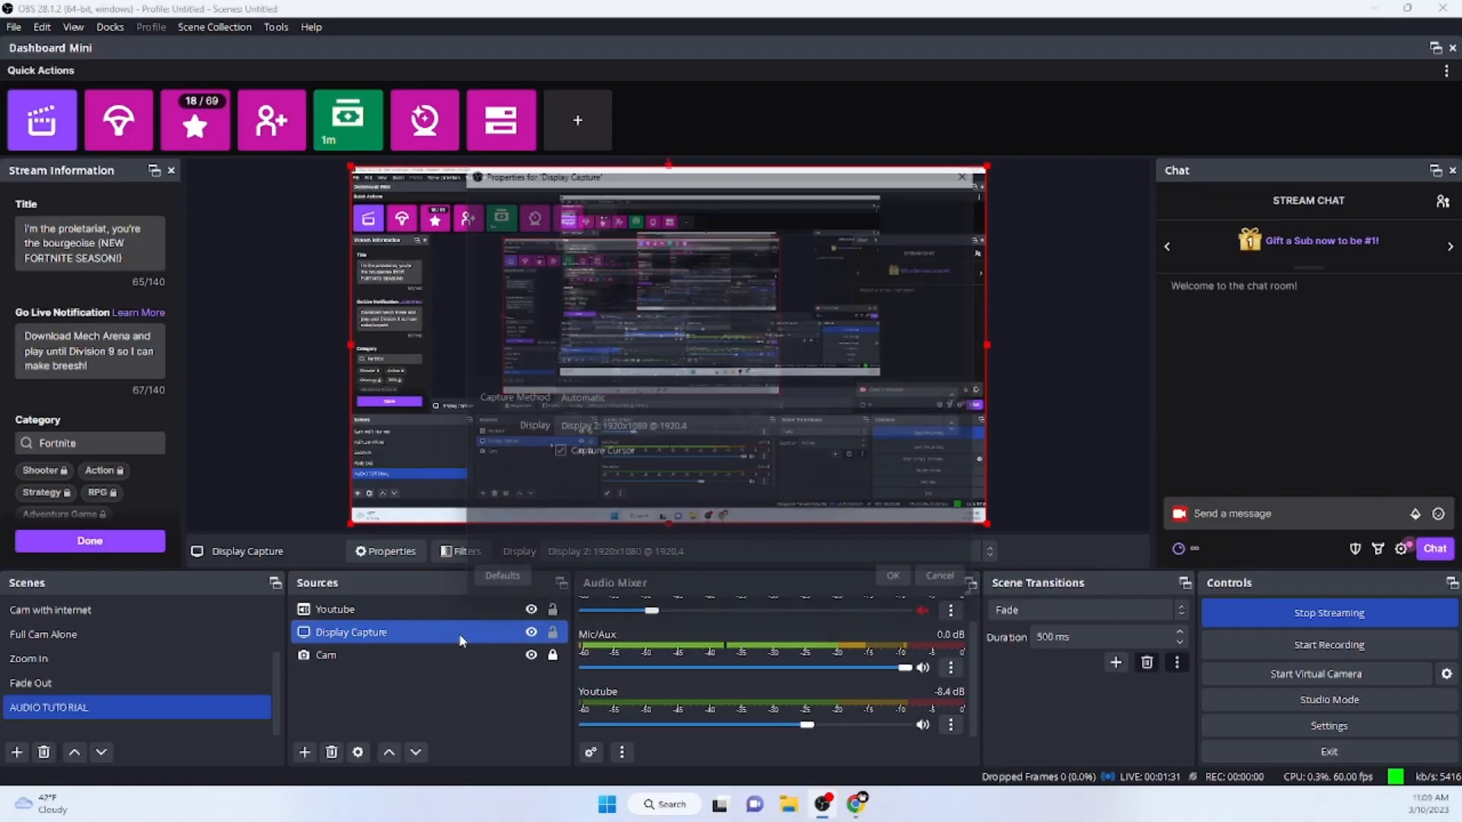
pyautogui.click(732, 435)
pyautogui.click(734, 449)
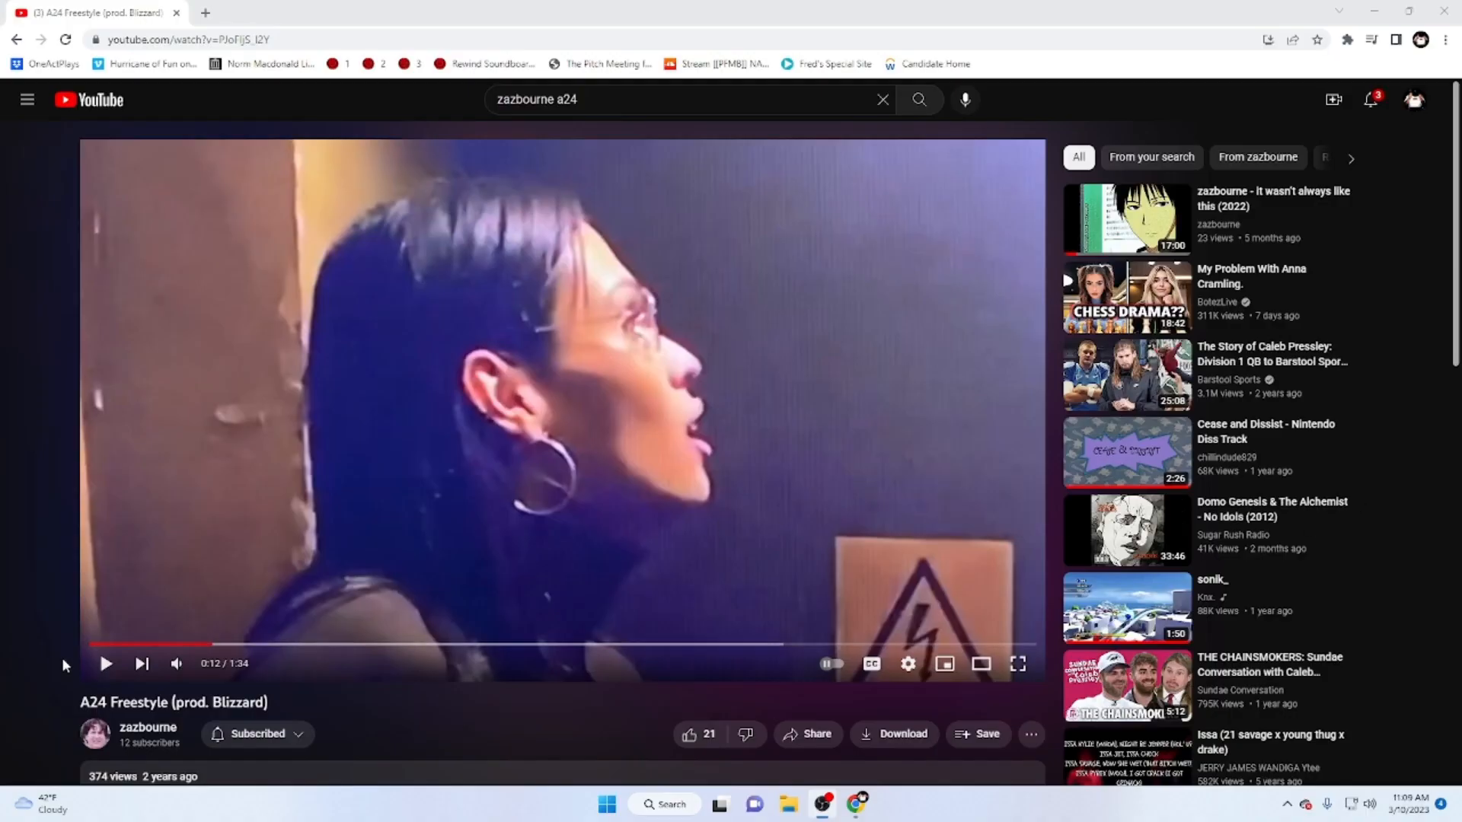
# - Restart the A24 Freestyle video, play it briefly in full screen, and pause it back in the normal view
pyautogui.click(93, 644)
pyautogui.doubleClick(446, 518)
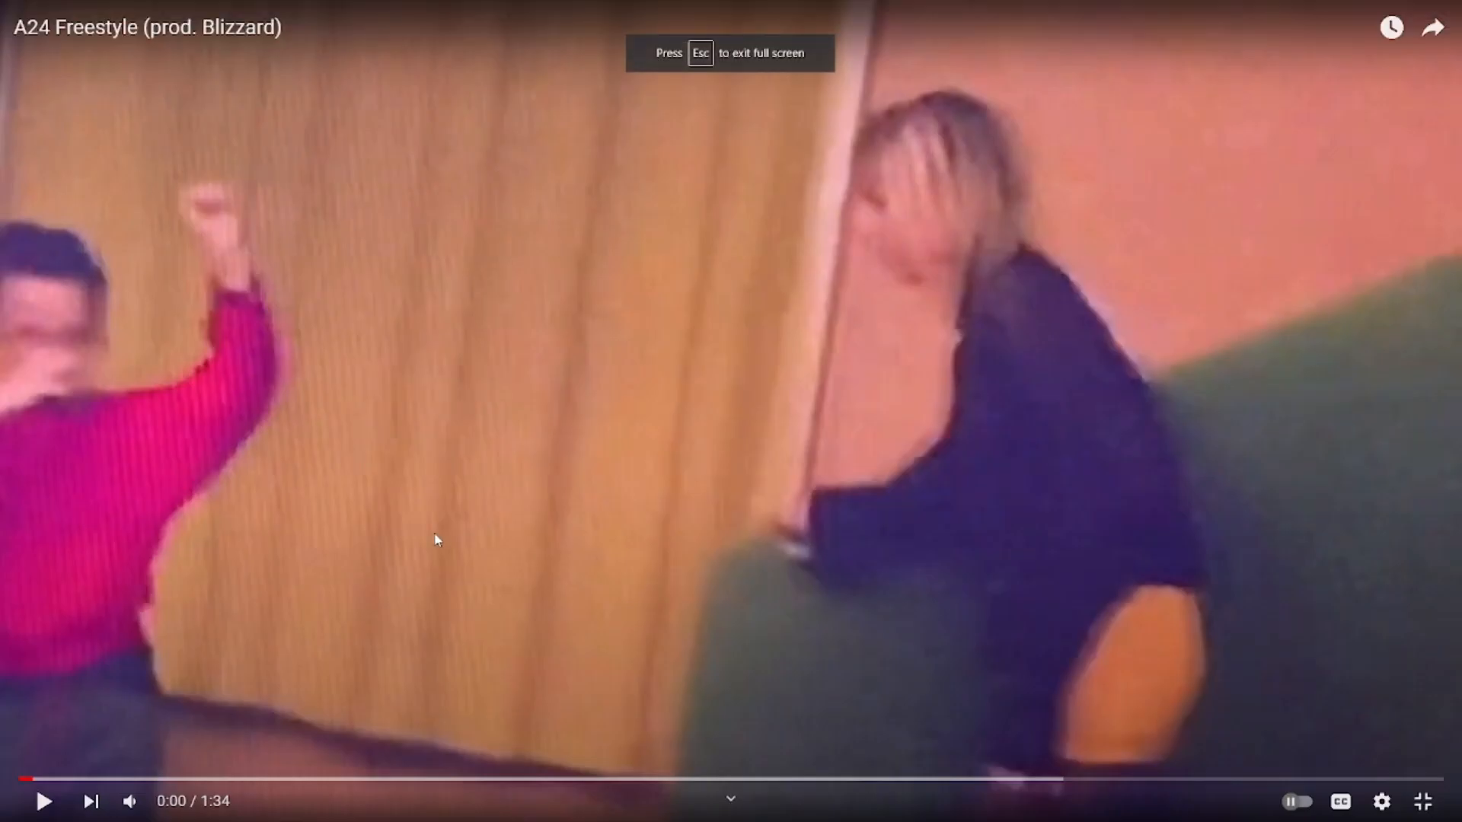
pyautogui.click(437, 539)
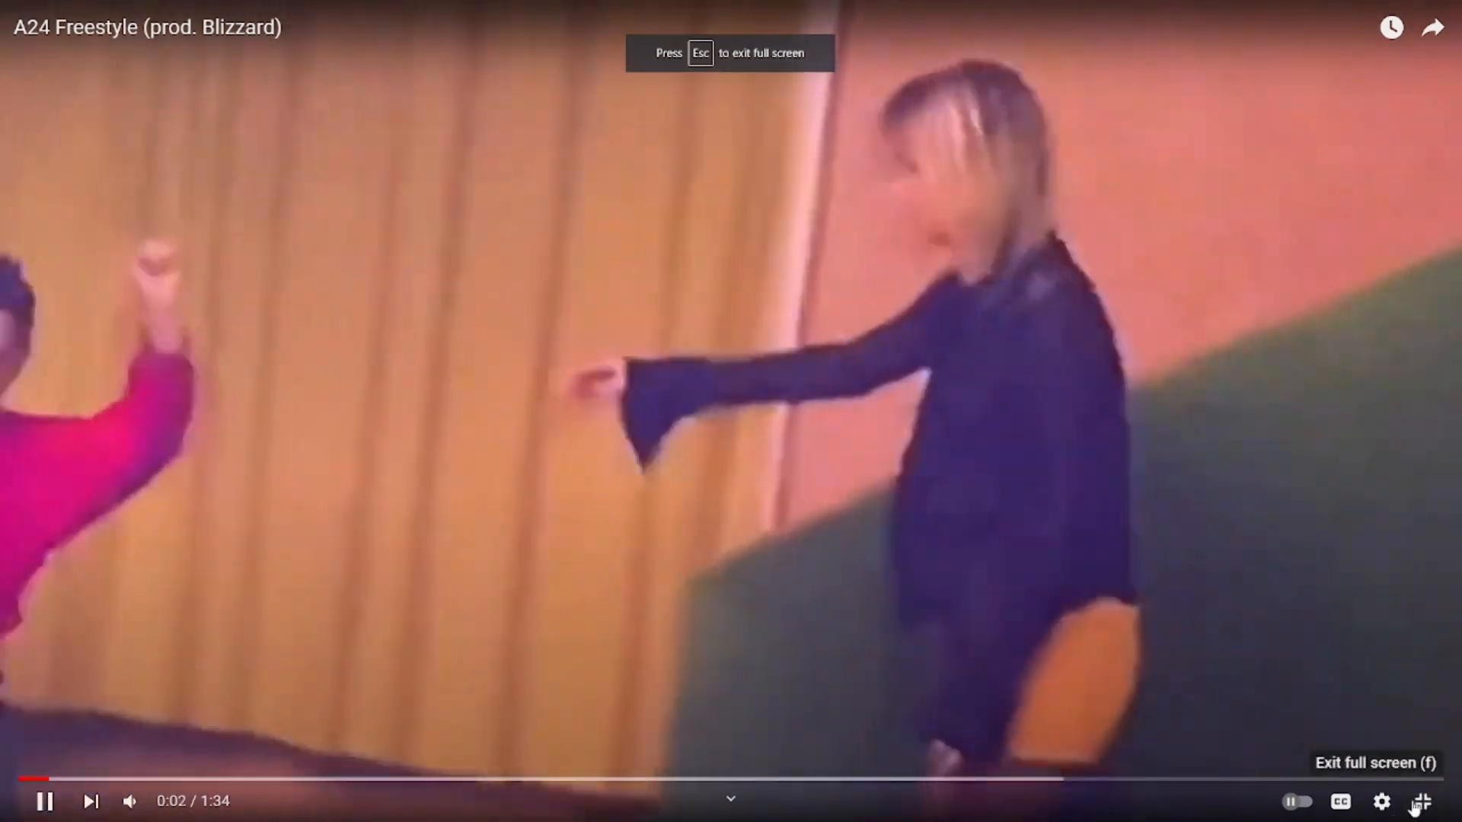
pyautogui.click(1423, 801)
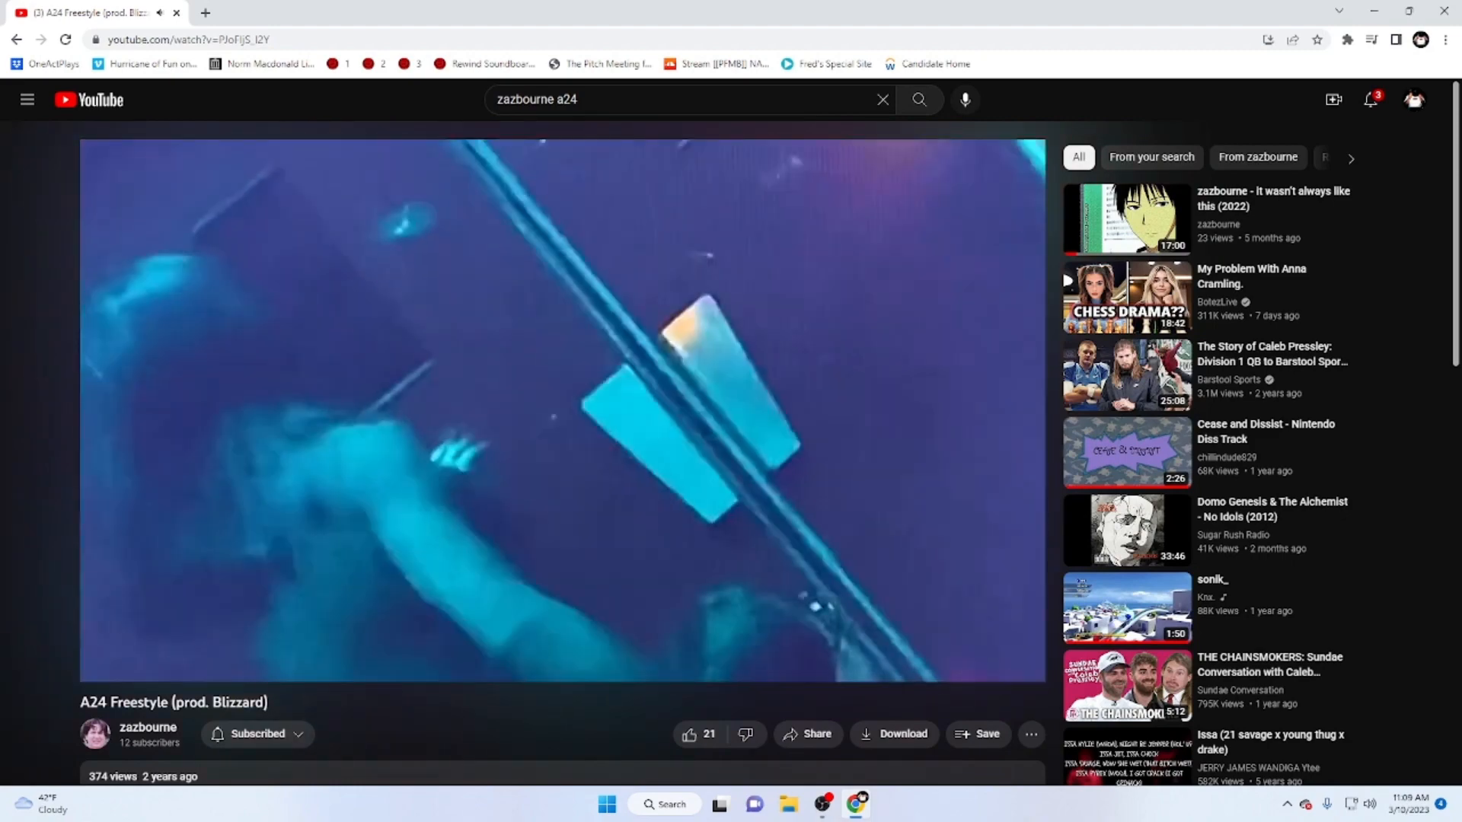
pyautogui.press('space')
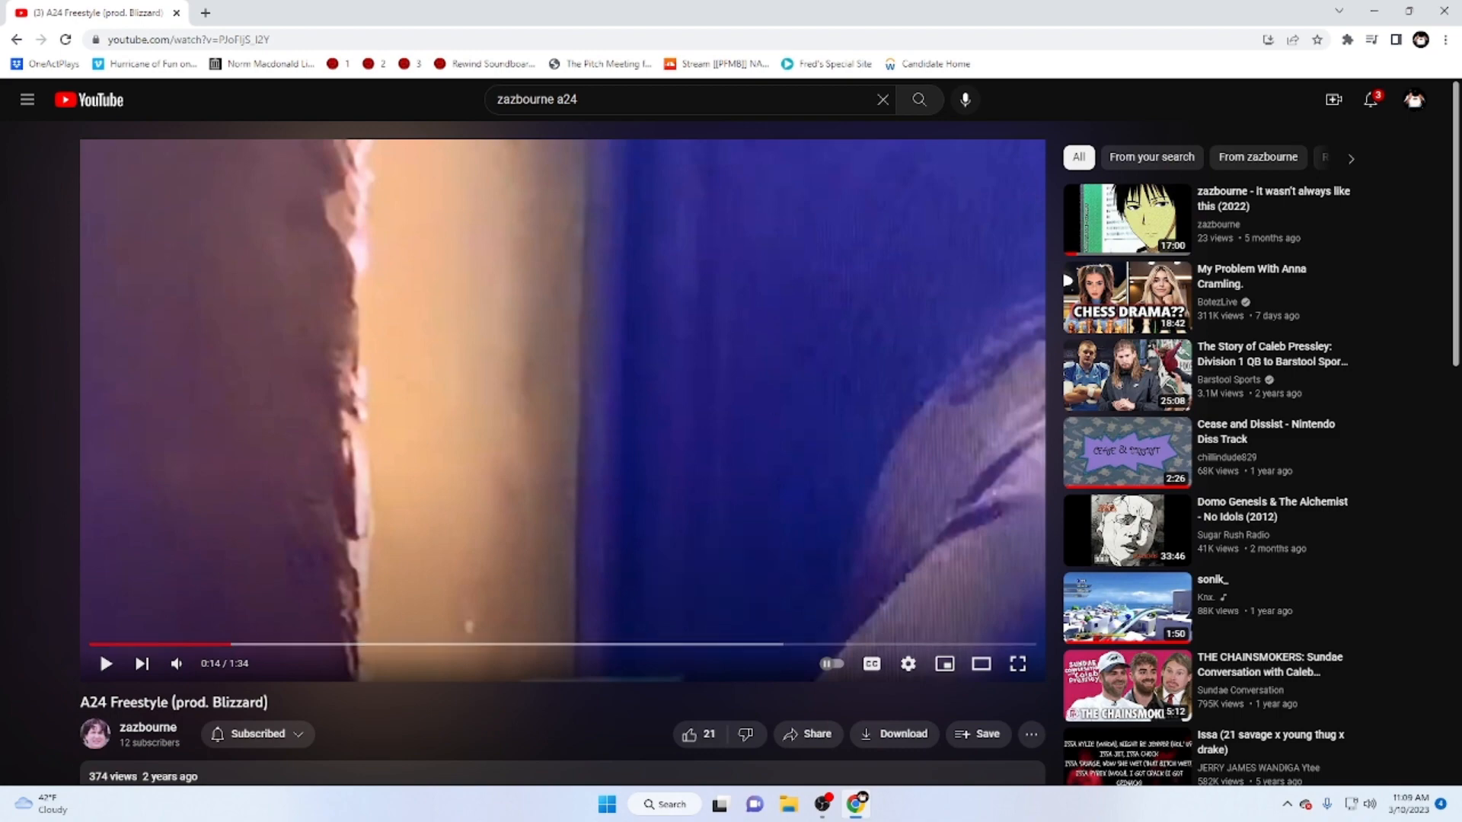
# - Close the Chrome window, reopen Chrome from the desktop, and go to YouTube
pyautogui.click(1444, 12)
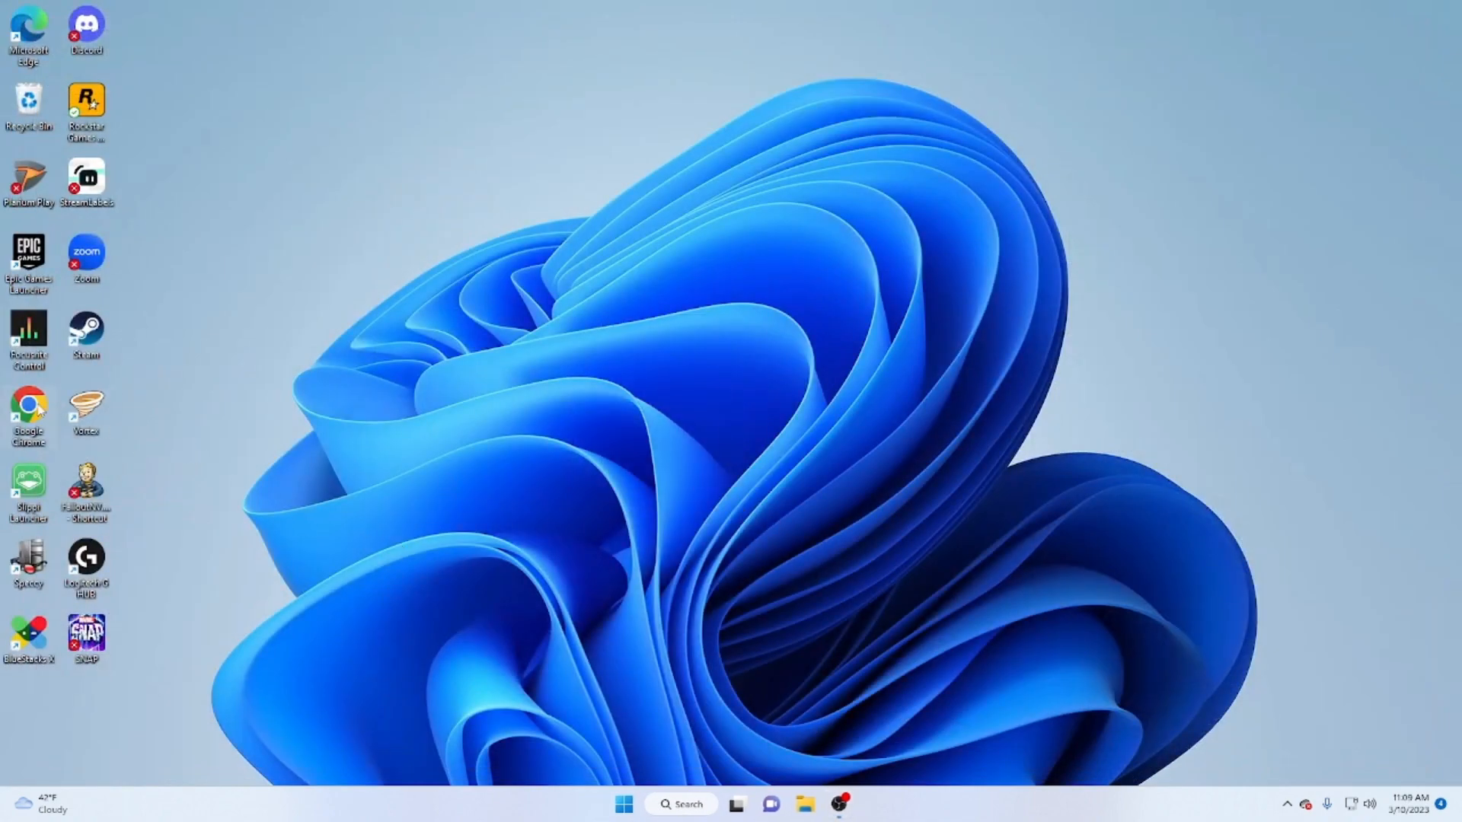
pyautogui.doubleClick(36, 409)
pyautogui.click(718, 460)
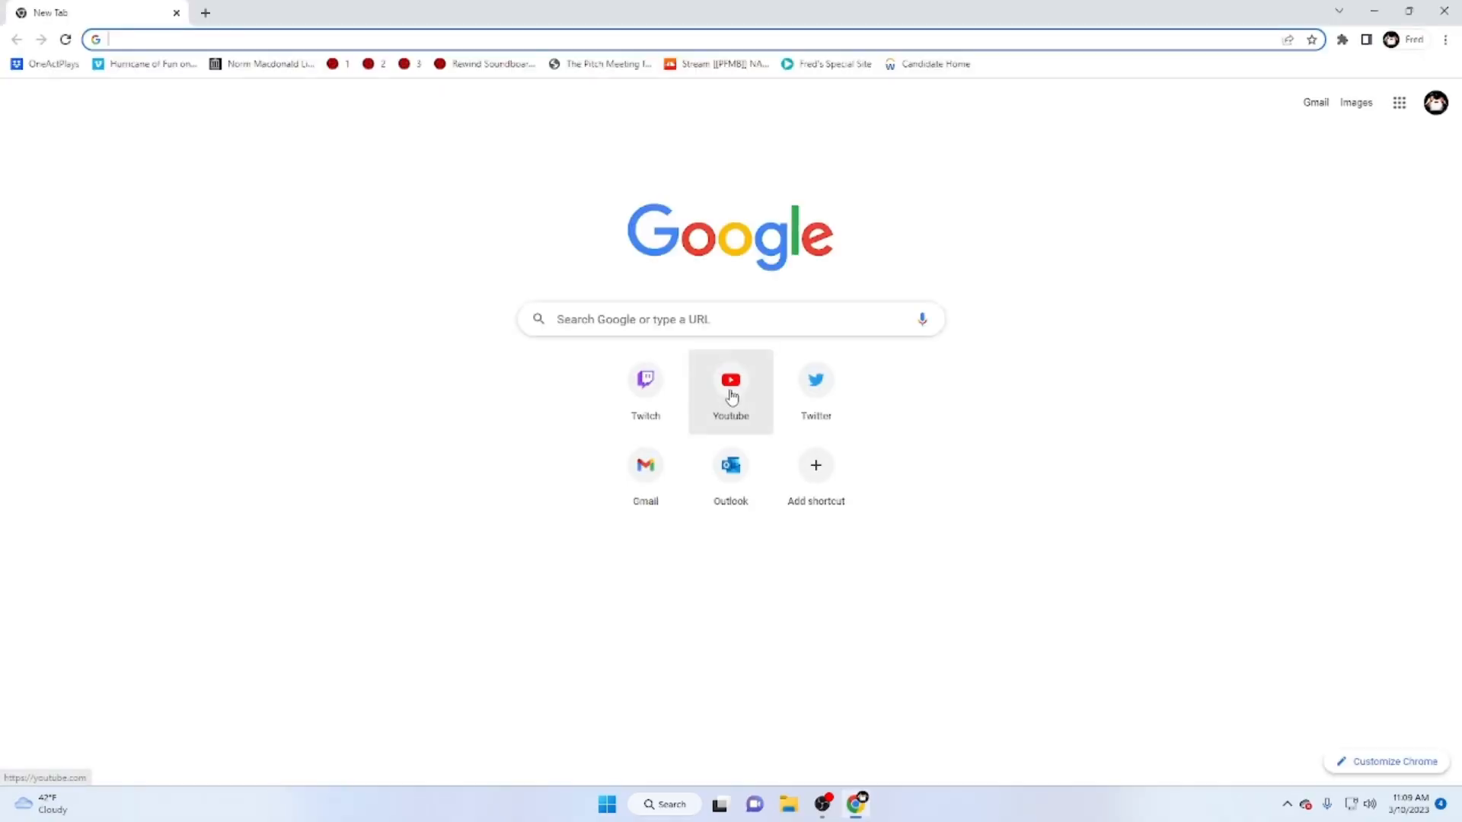
pyautogui.click(731, 399)
# - Search YouTube for "sonik_"
pyautogui.click(602, 107)
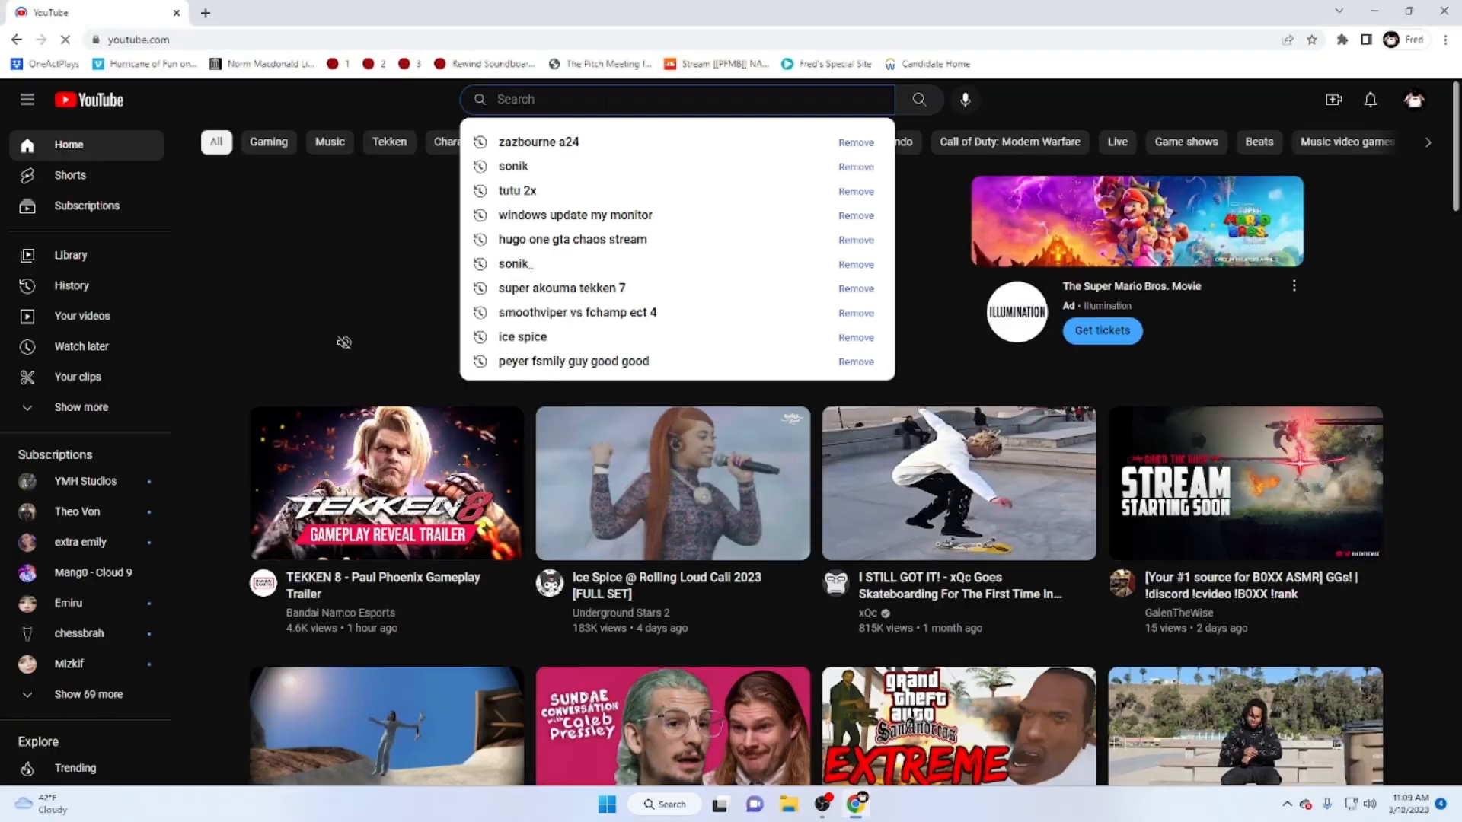
pyautogui.write('sonik')
pyautogui.press('Down')
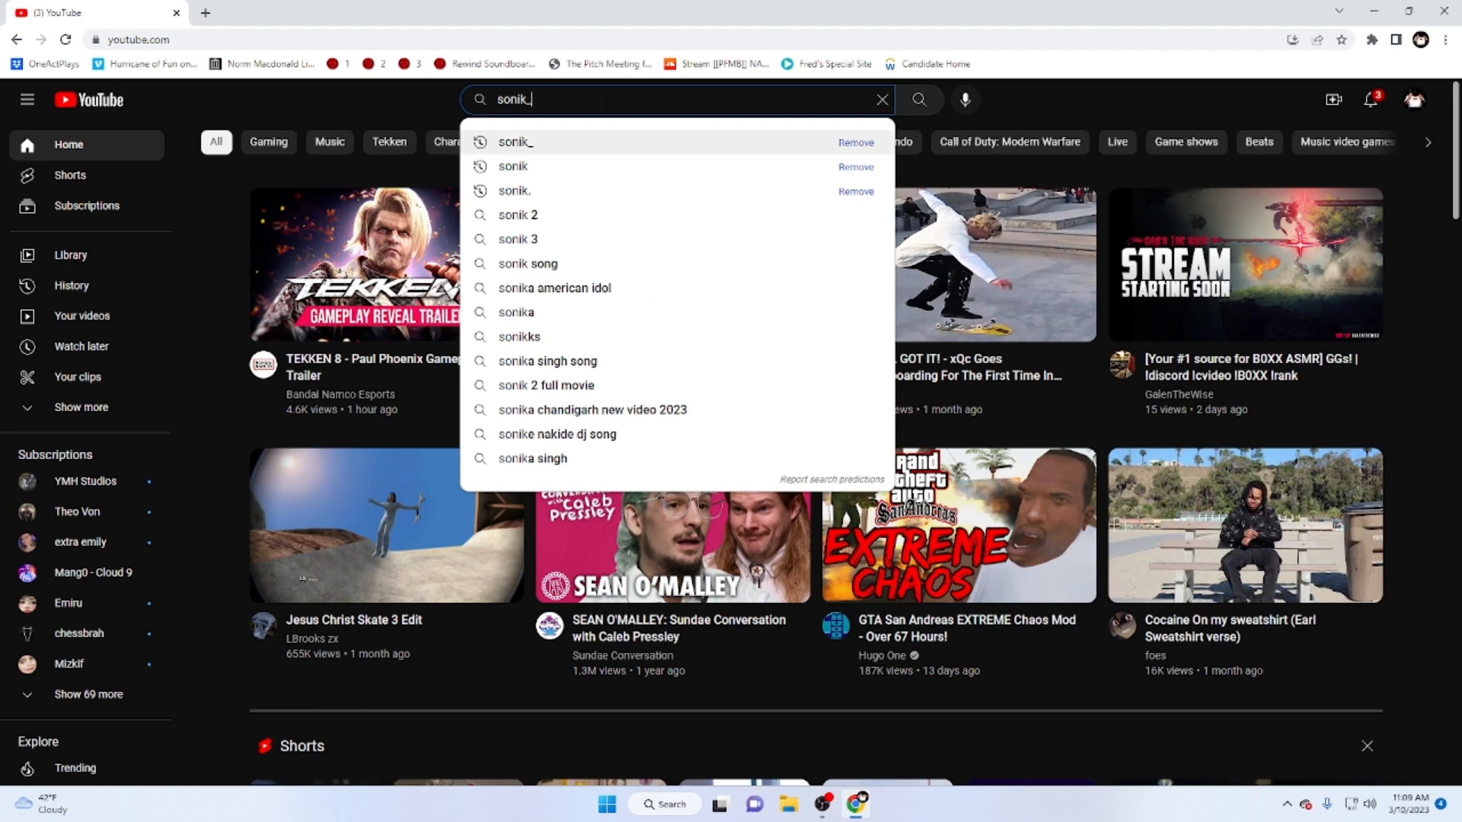
pyautogui.press('Return')
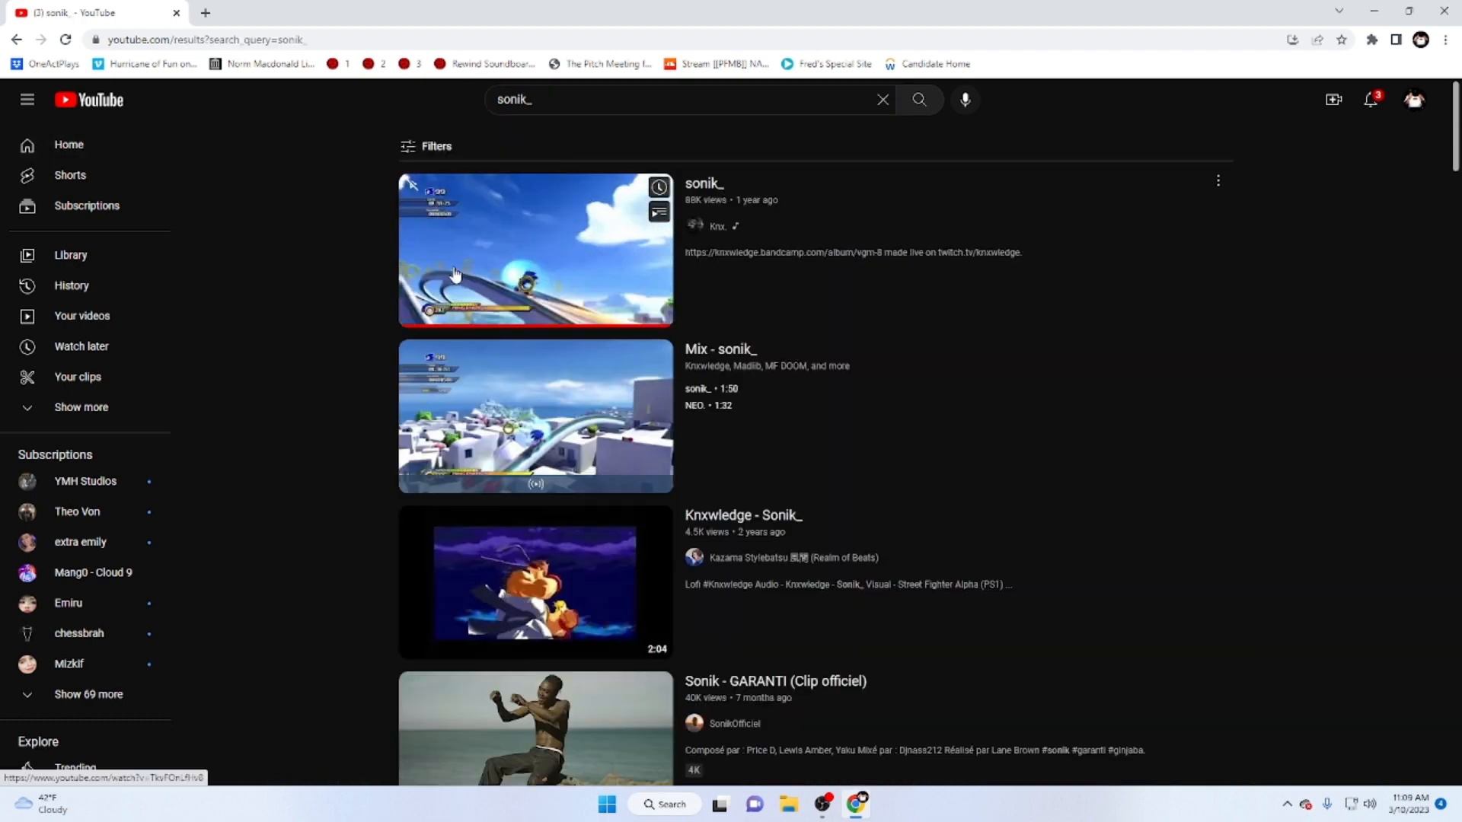
# - Play the sonik_ video from the first search result for a few seconds, pause it and close its tab
pyautogui.click(454, 274)
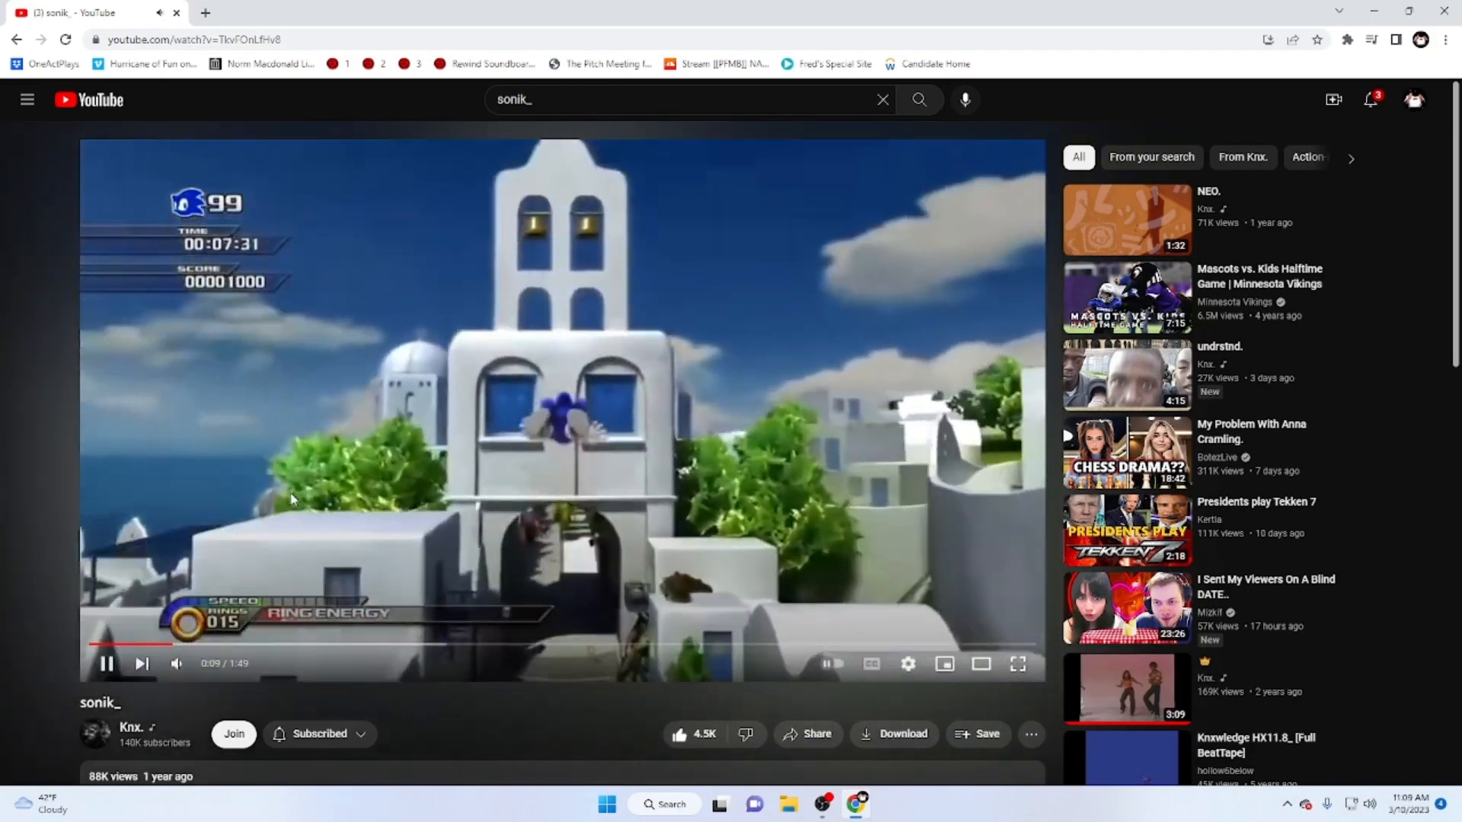
pyautogui.click(225, 242)
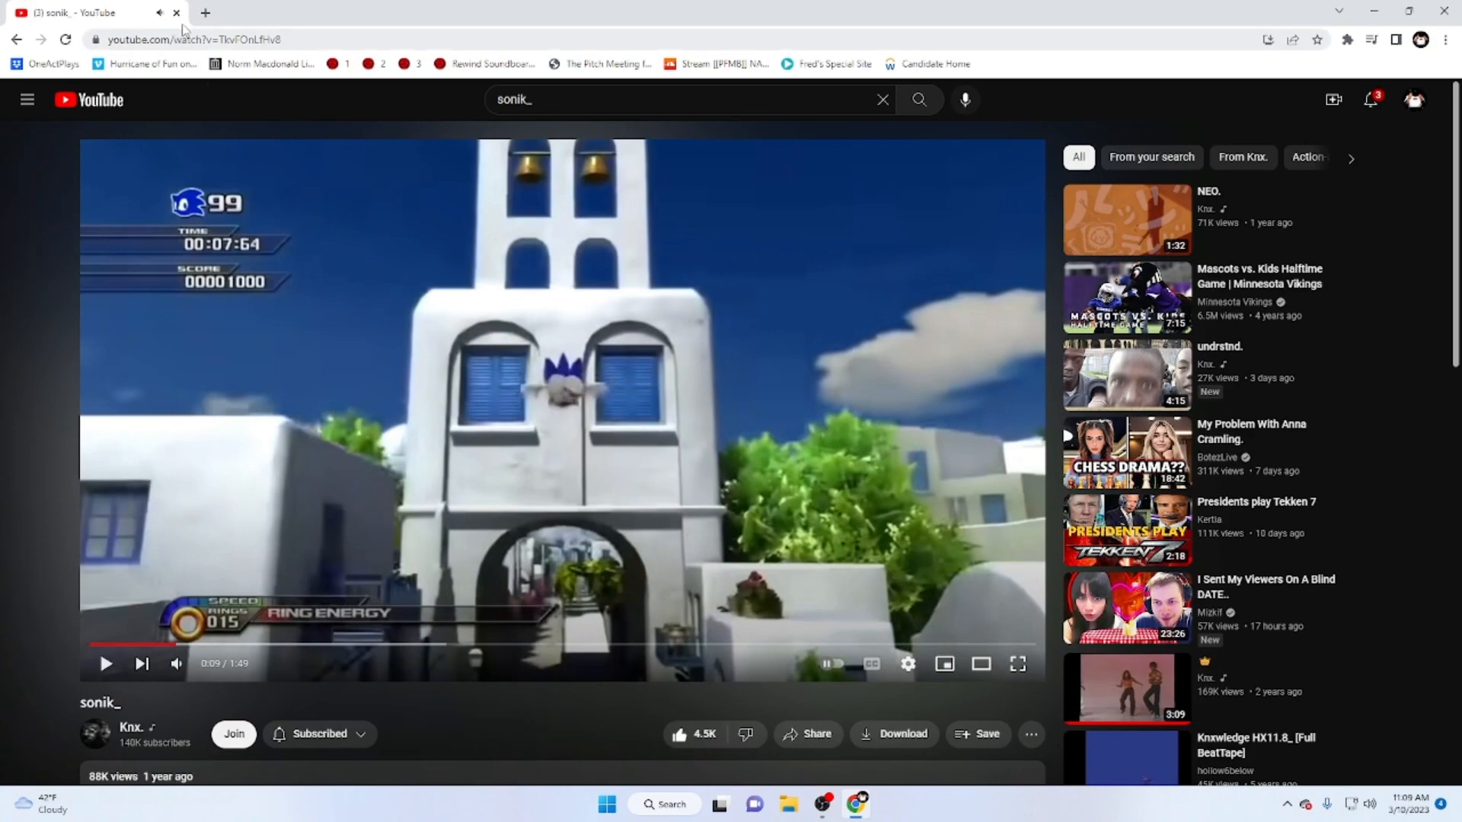
pyautogui.click(175, 13)
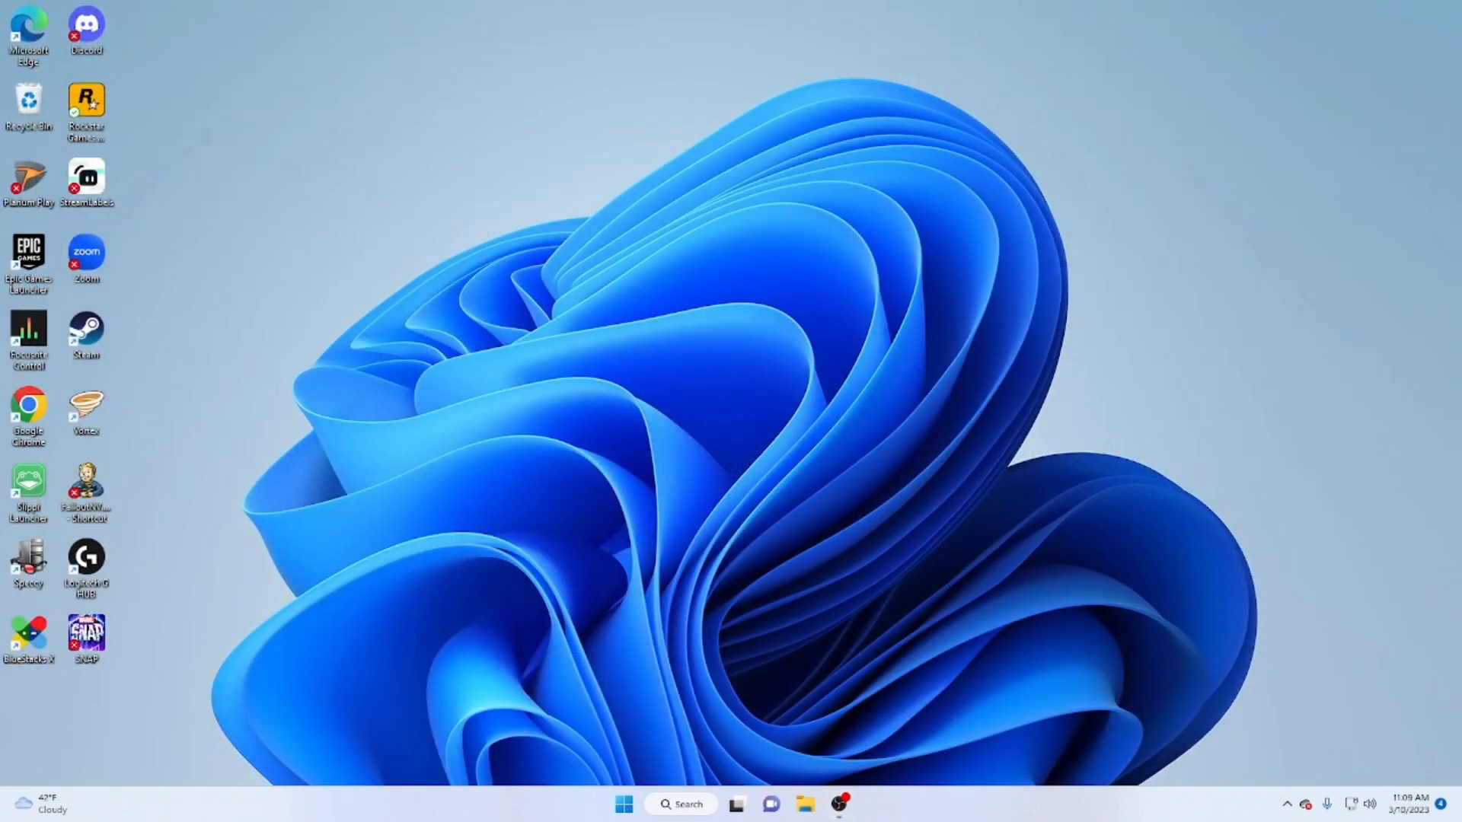
# - Open Spotify and play the current track from the beginning, skipping ahead past the one-minute mark
pyautogui.click(632, 797)
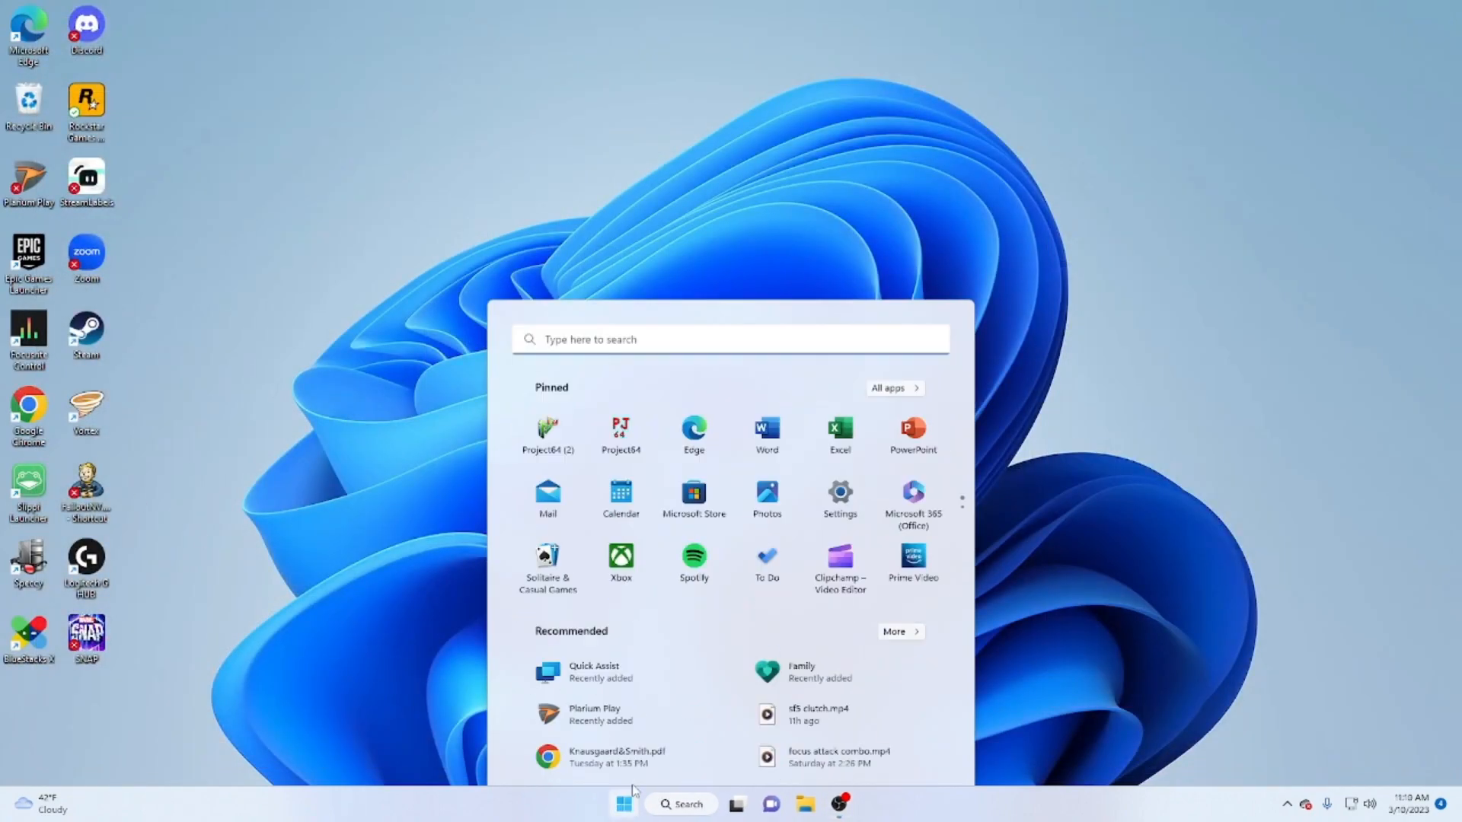
pyautogui.click(697, 489)
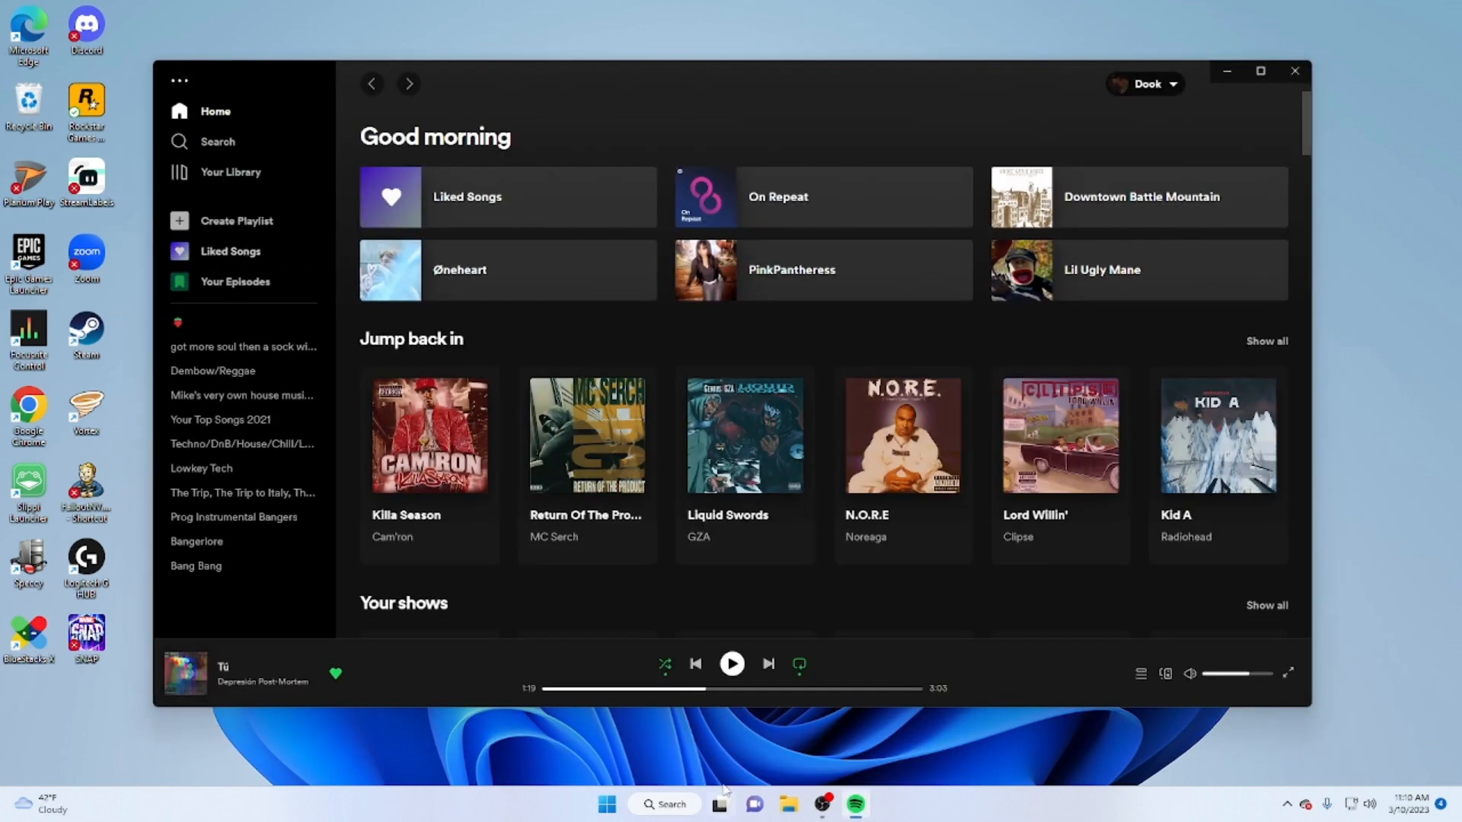
pyautogui.click(695, 664)
pyautogui.click(732, 664)
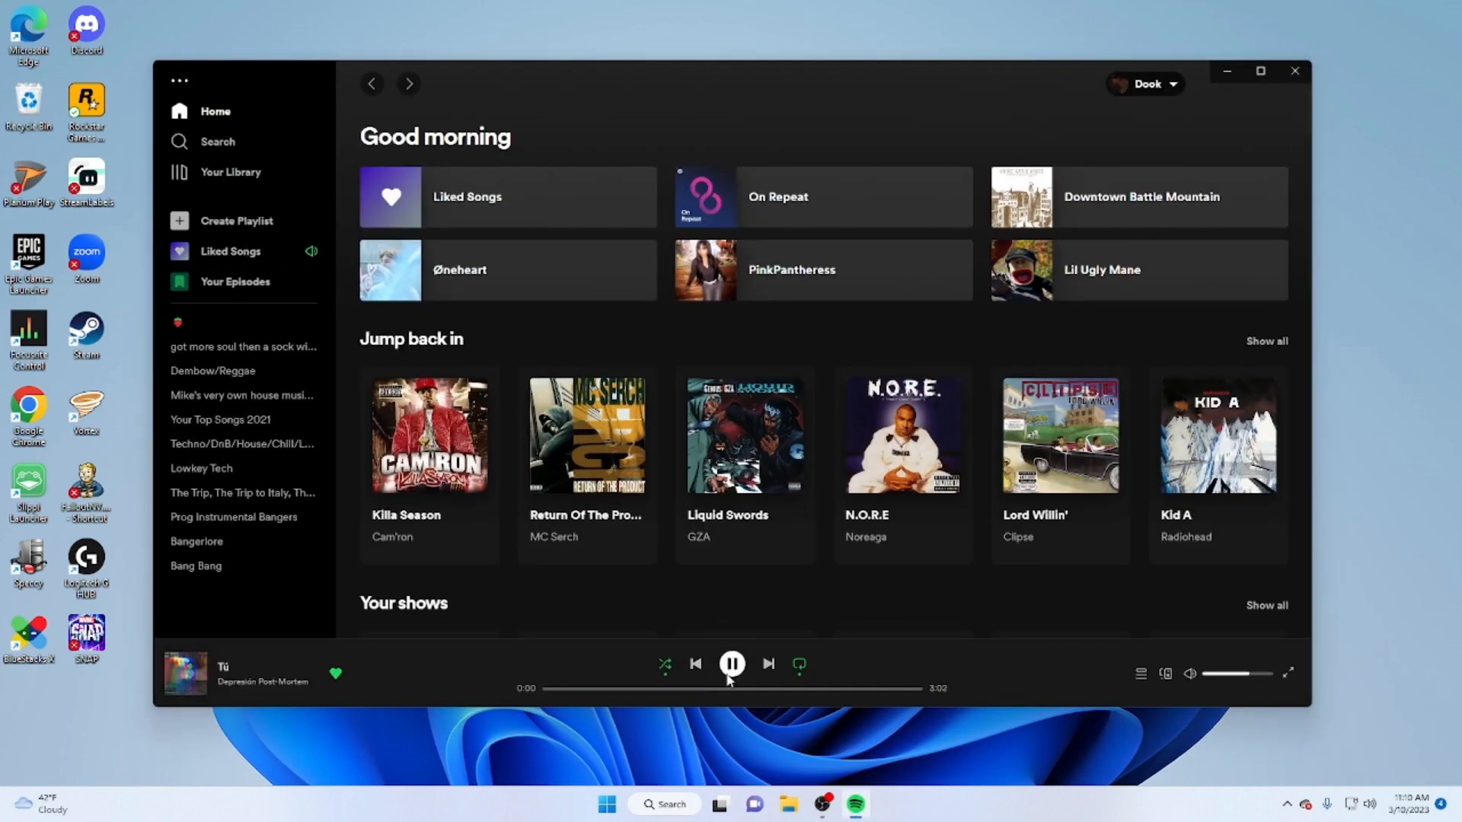
pyautogui.click(679, 689)
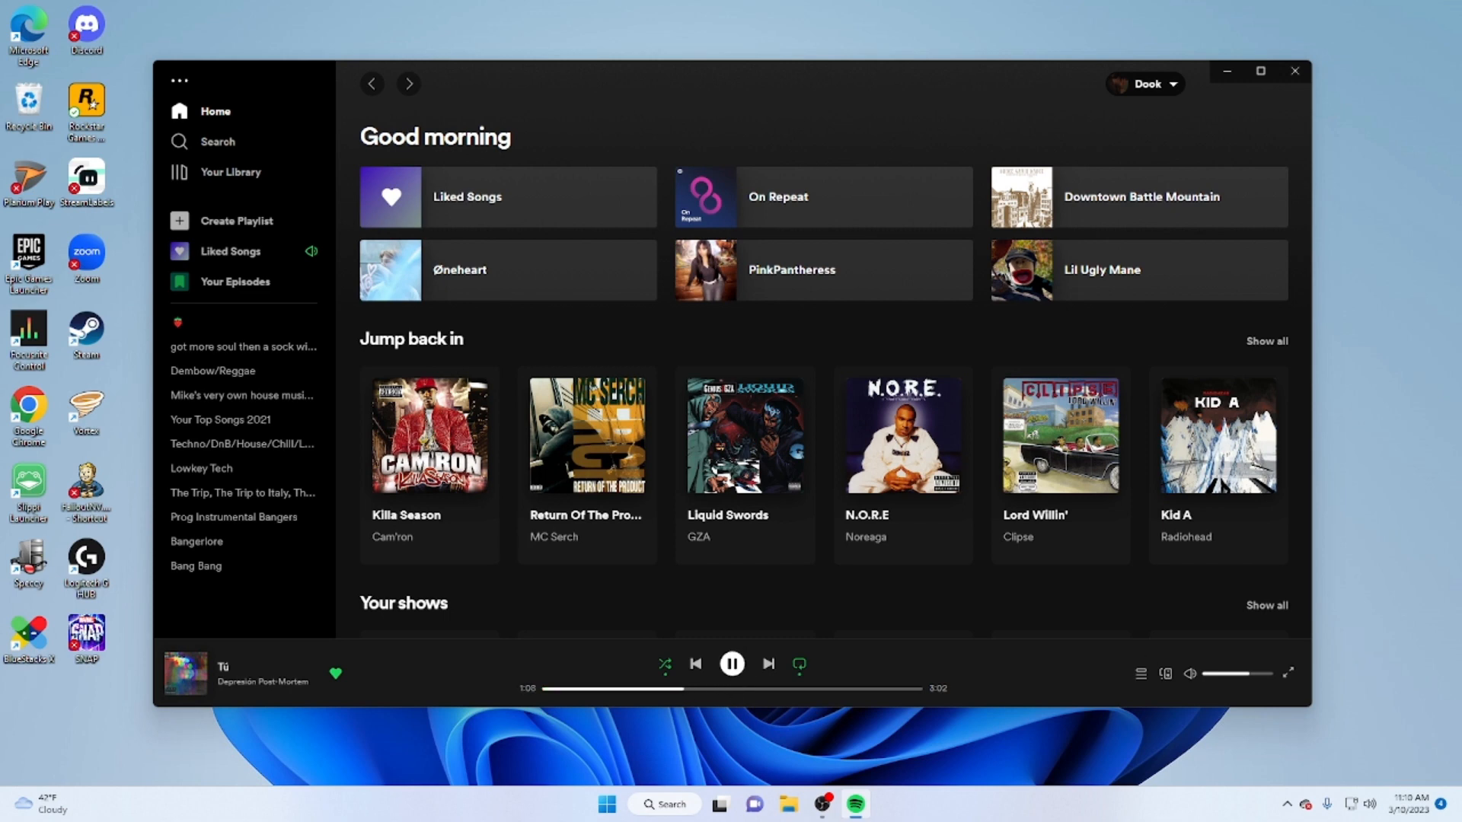
# - Switch back to OBS and add an Application Audio Capture (BETA) source named "Musica"
pyautogui.hotkey('alt', 'Tab')
pyautogui.click(304, 752)
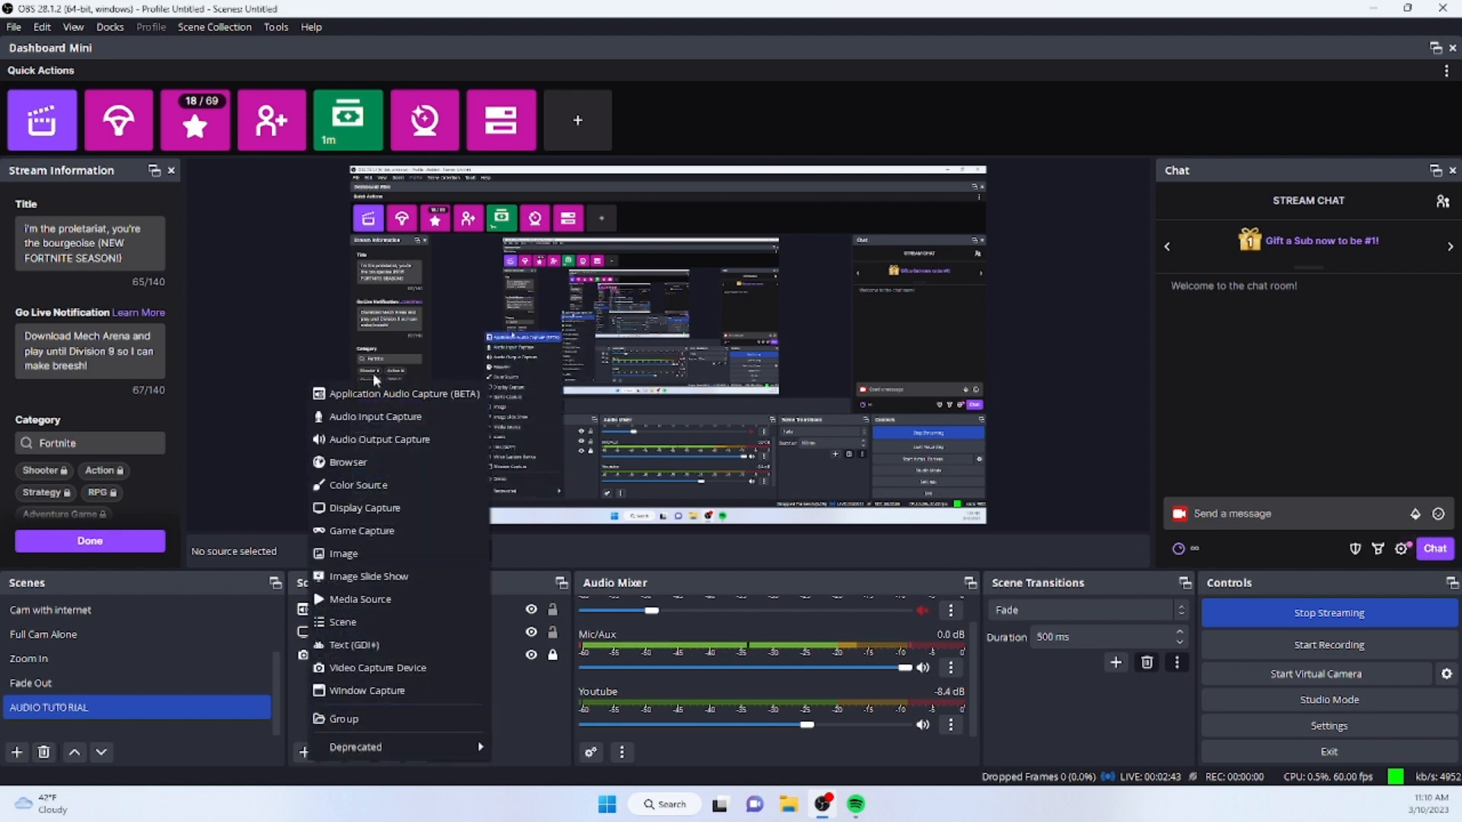
pyautogui.click(375, 394)
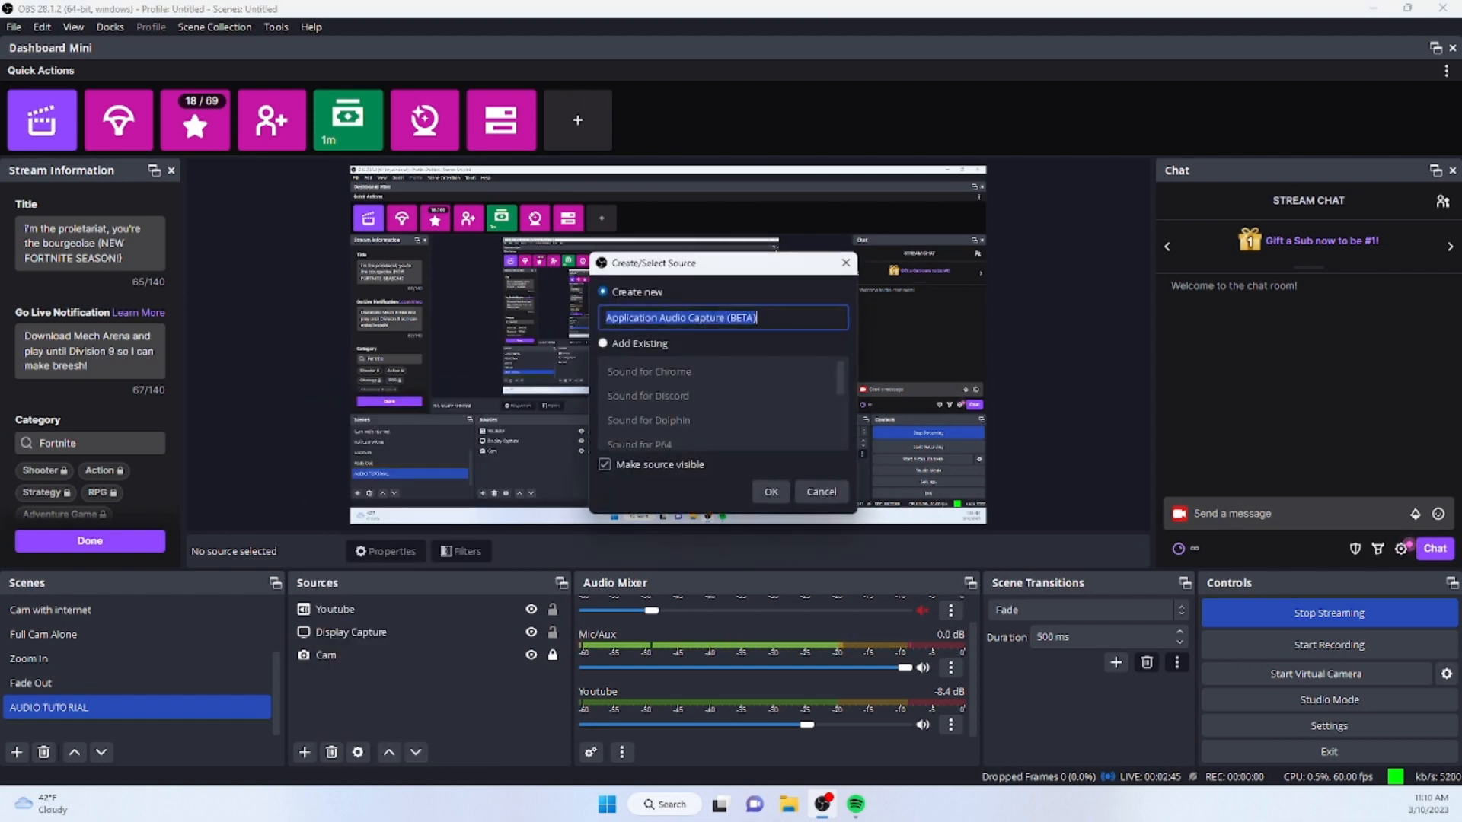
pyautogui.write('Musica')
pyautogui.press('Return')
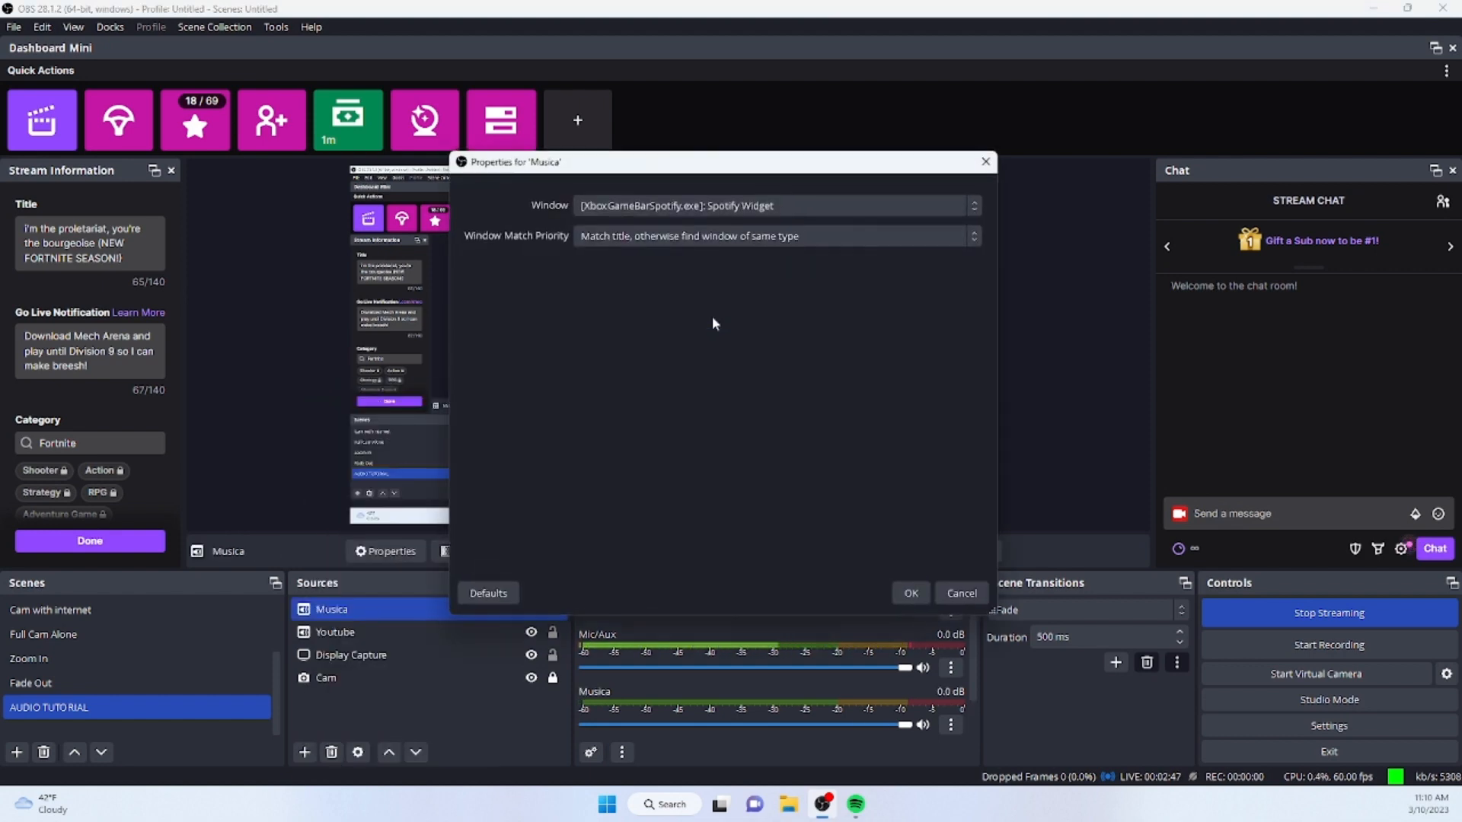
# - Set the Musica source to capture the Spotify.exe window, with match priority "Match title, otherwise find window of same executable"
pyautogui.click(729, 243)
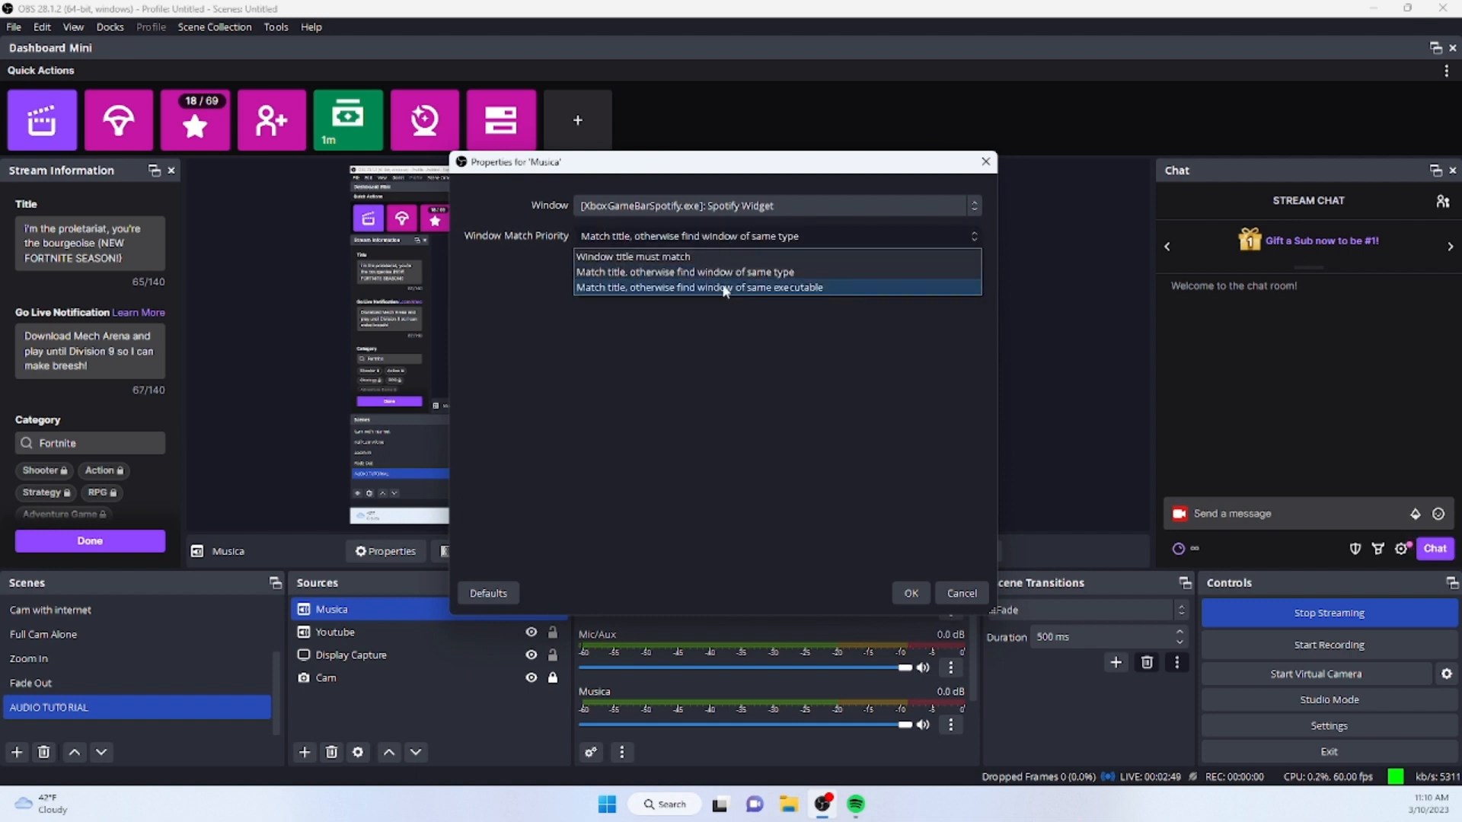
pyautogui.click(771, 291)
pyautogui.click(756, 207)
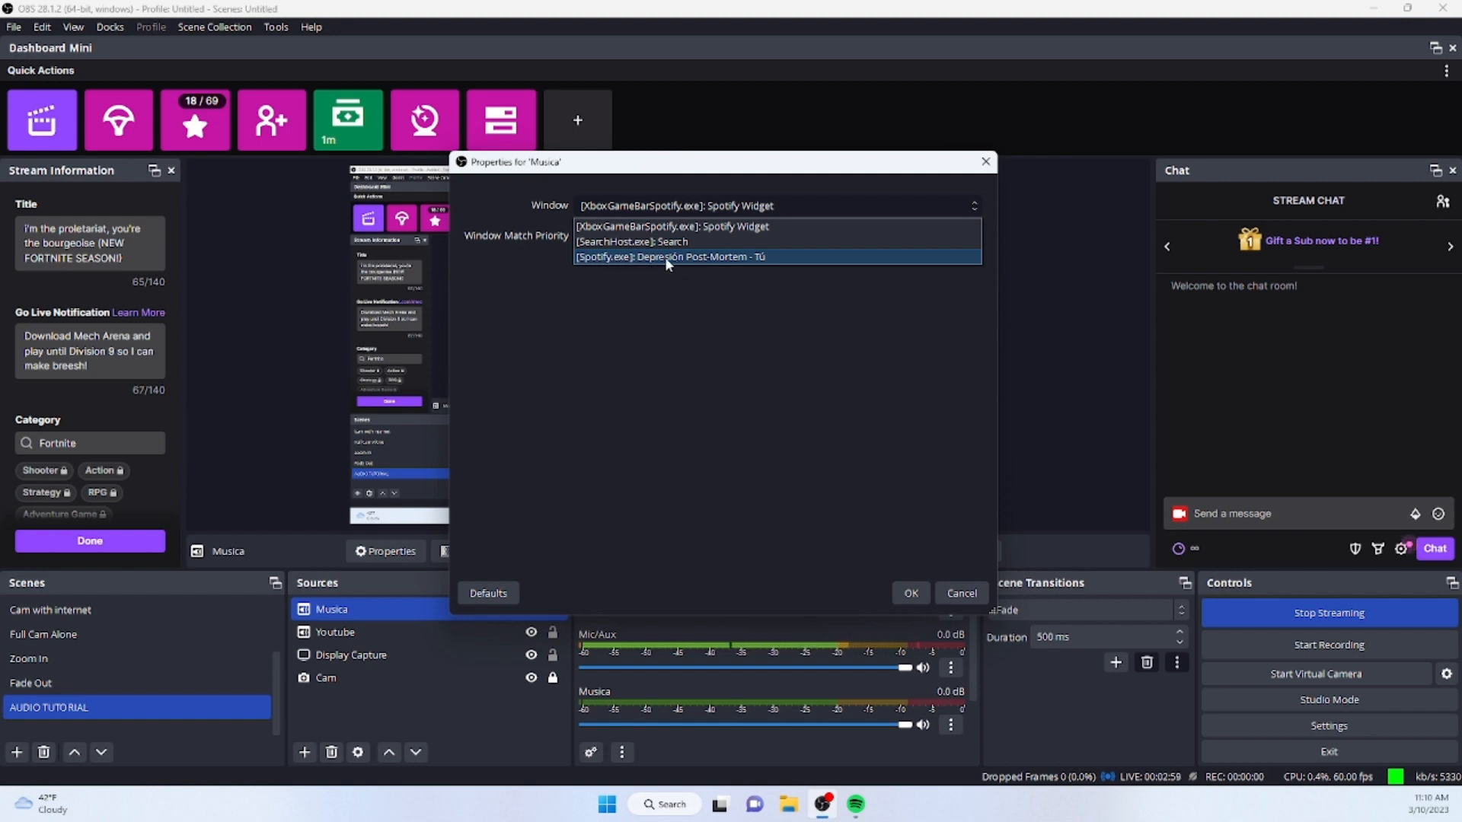
pyautogui.click(699, 257)
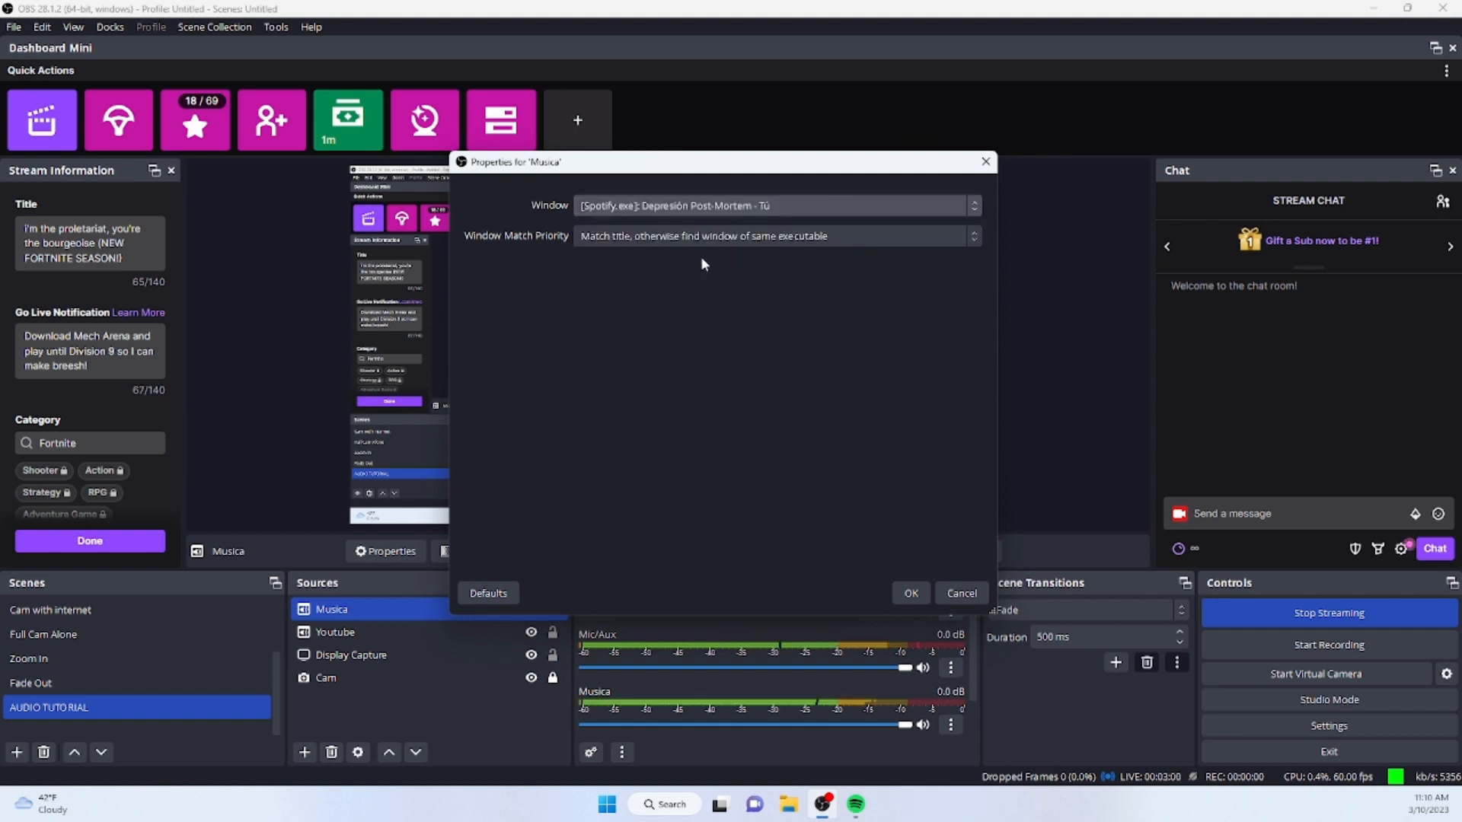
pyautogui.click(911, 593)
# - Lower the Musica source's volume in the audio mixer to about -14.8 dB
pyautogui.click(1055, 457)
pyautogui.click(766, 724)
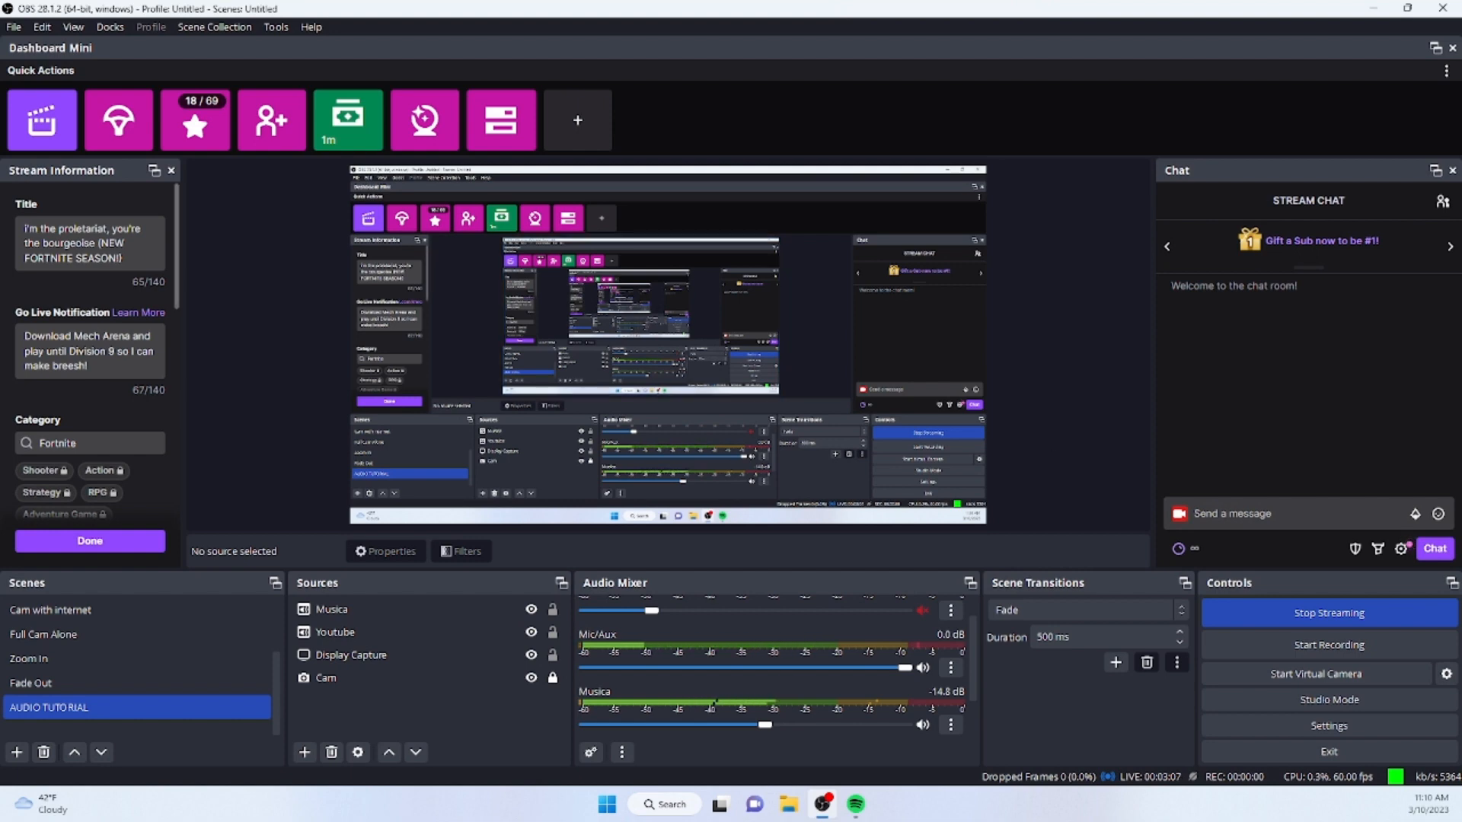
# - Hide the Display Capture source in the AUDIO TUTORIAL scene
pyautogui.click(425, 661)
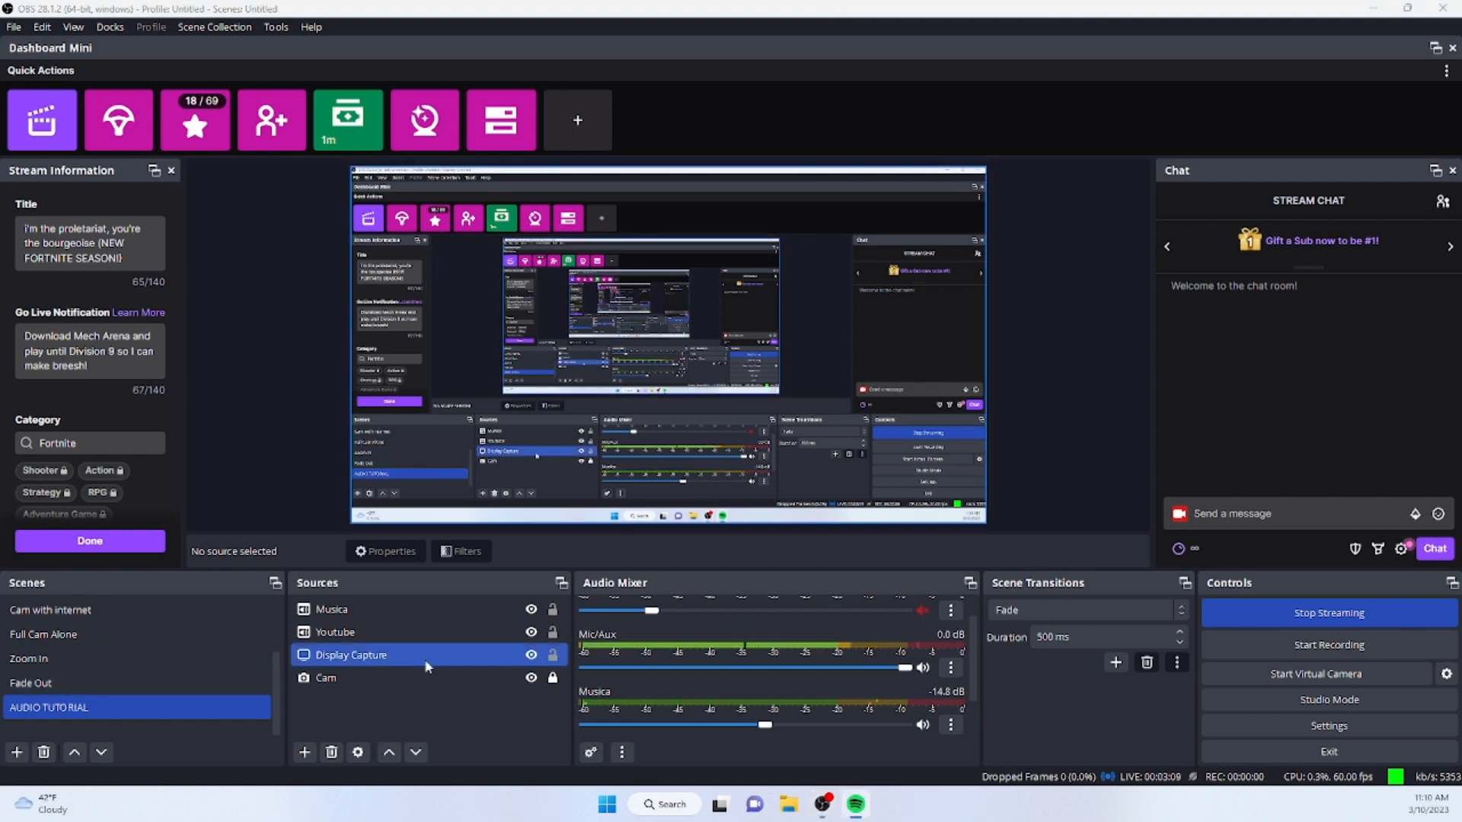
pyautogui.click(532, 655)
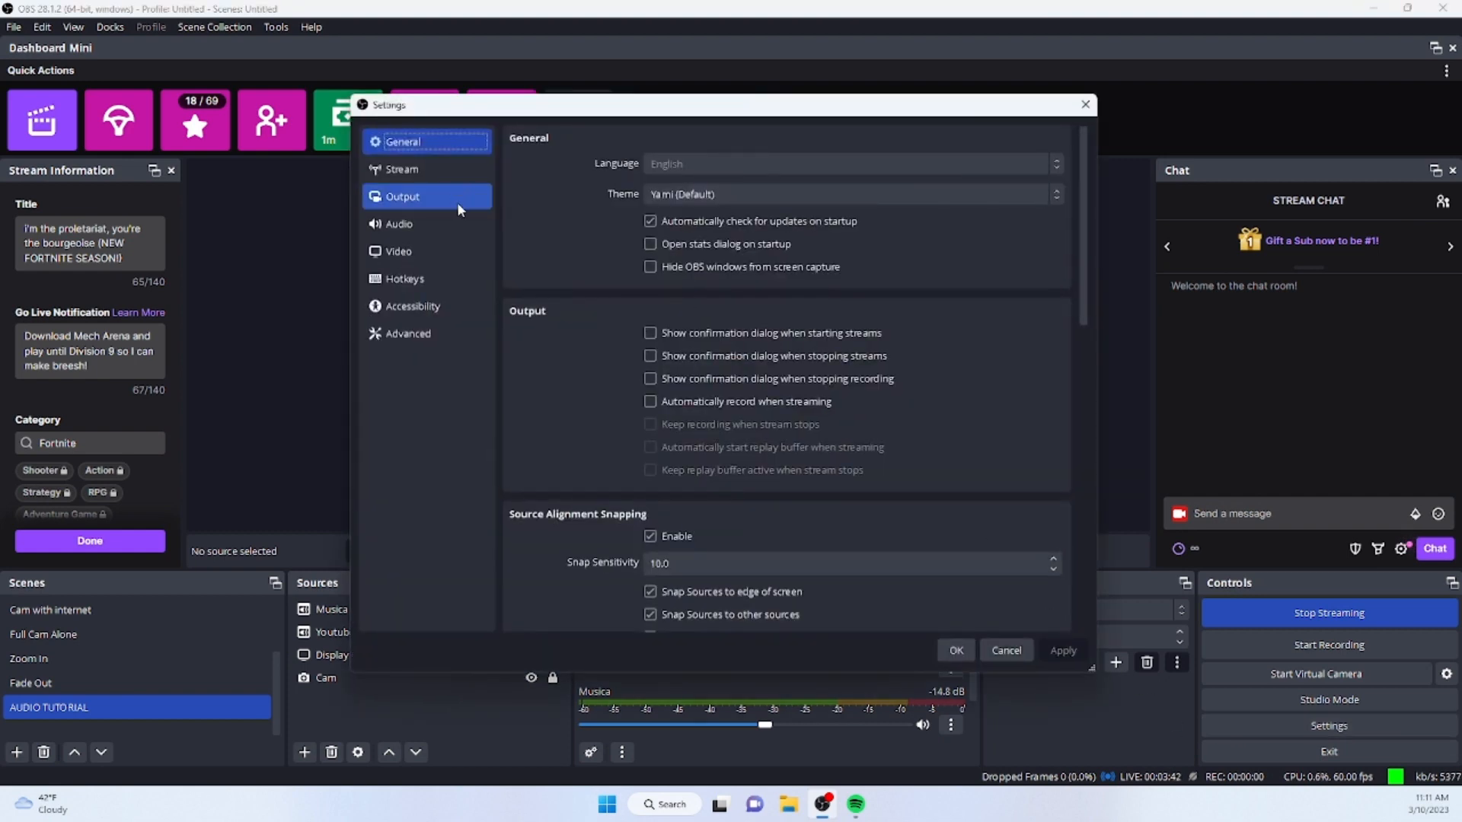
# - Review the streaming output settings, including audio tracks and encoder options, and close the settings
pyautogui.click(457, 203)
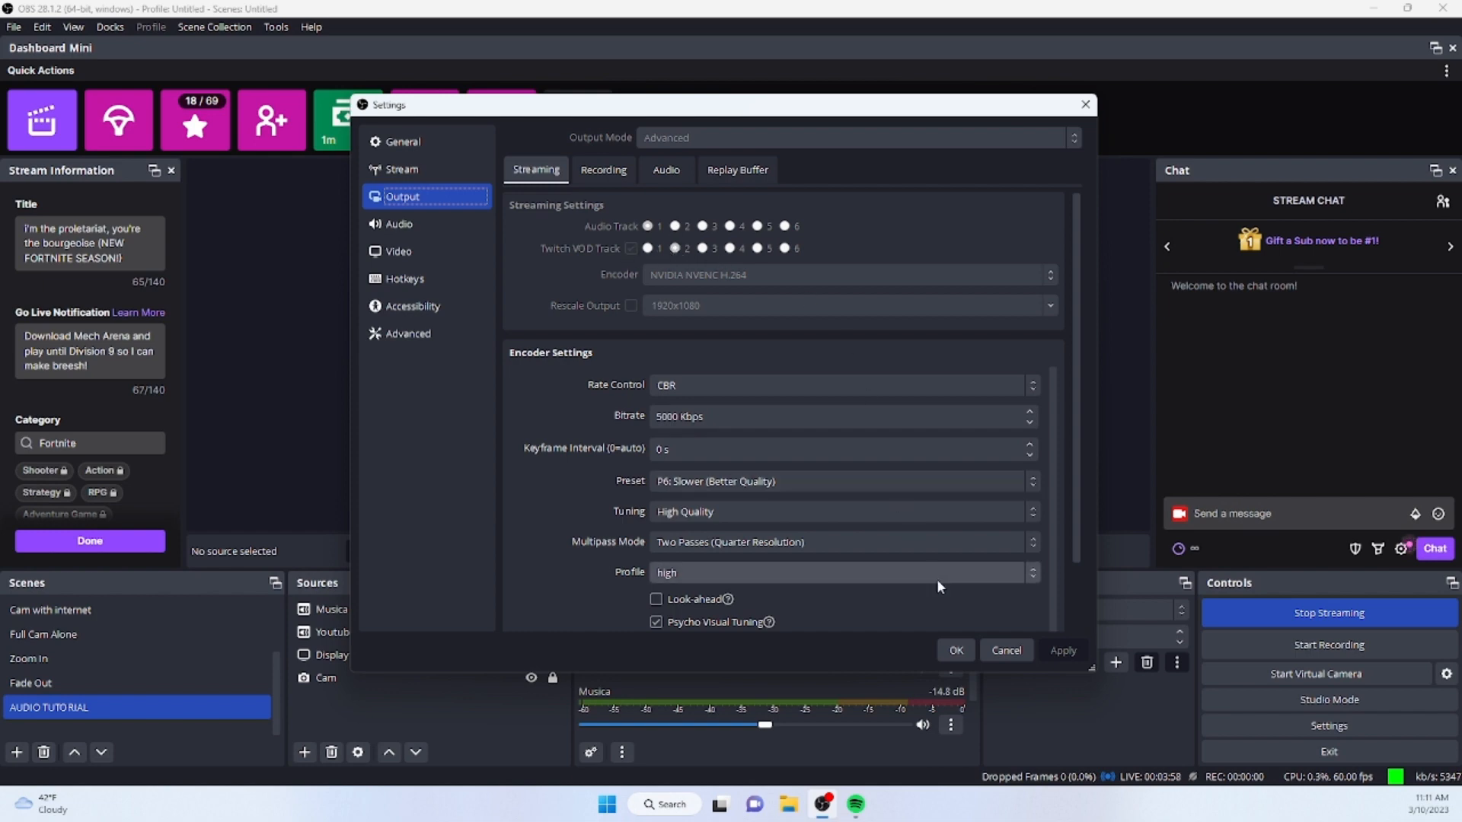
pyautogui.click(951, 650)
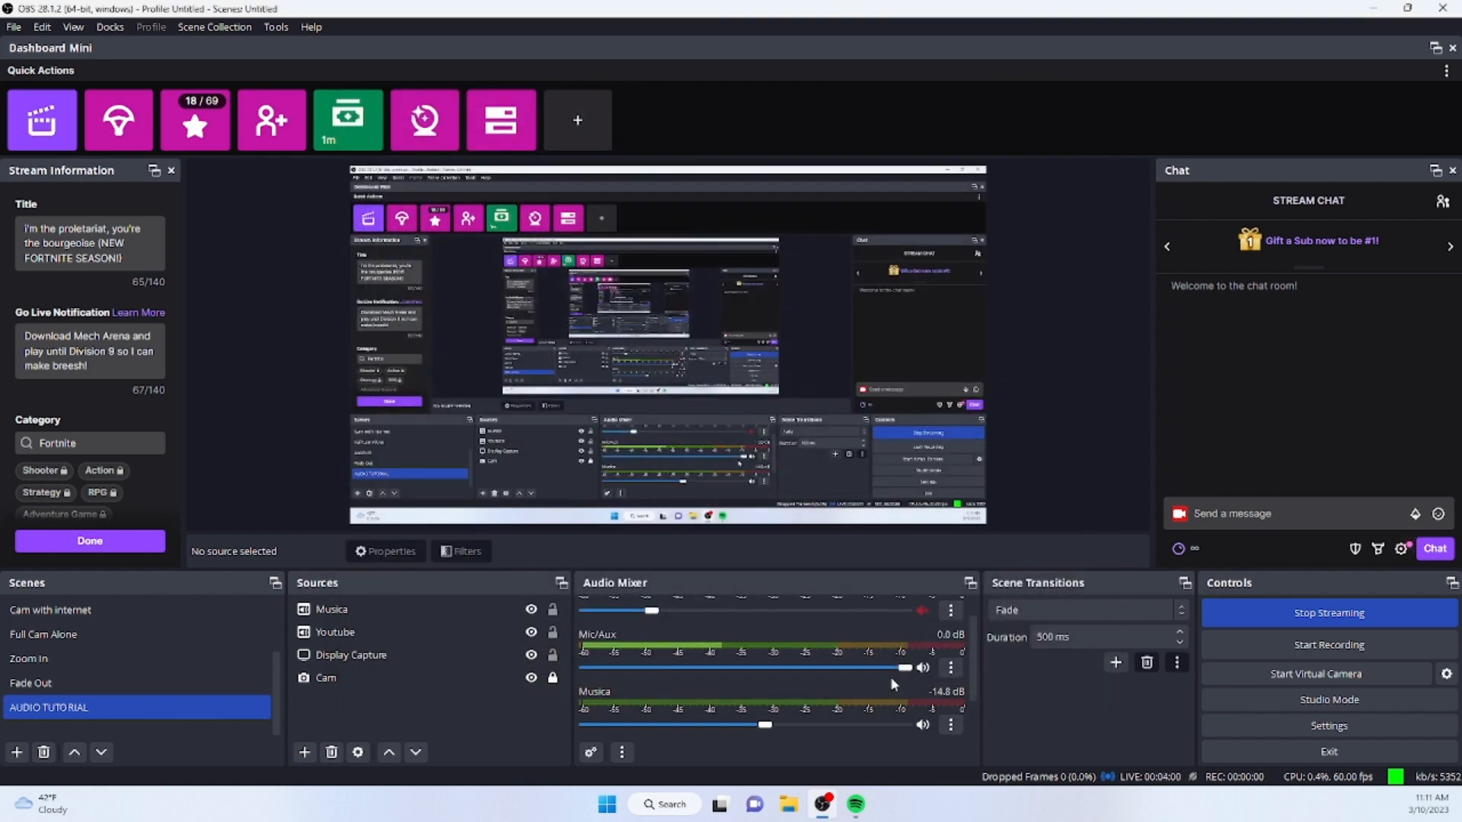
# - Review the audio track assignments of all sources in the advanced audio properties, and close them
pyautogui.click(950, 724)
pyautogui.click(968, 714)
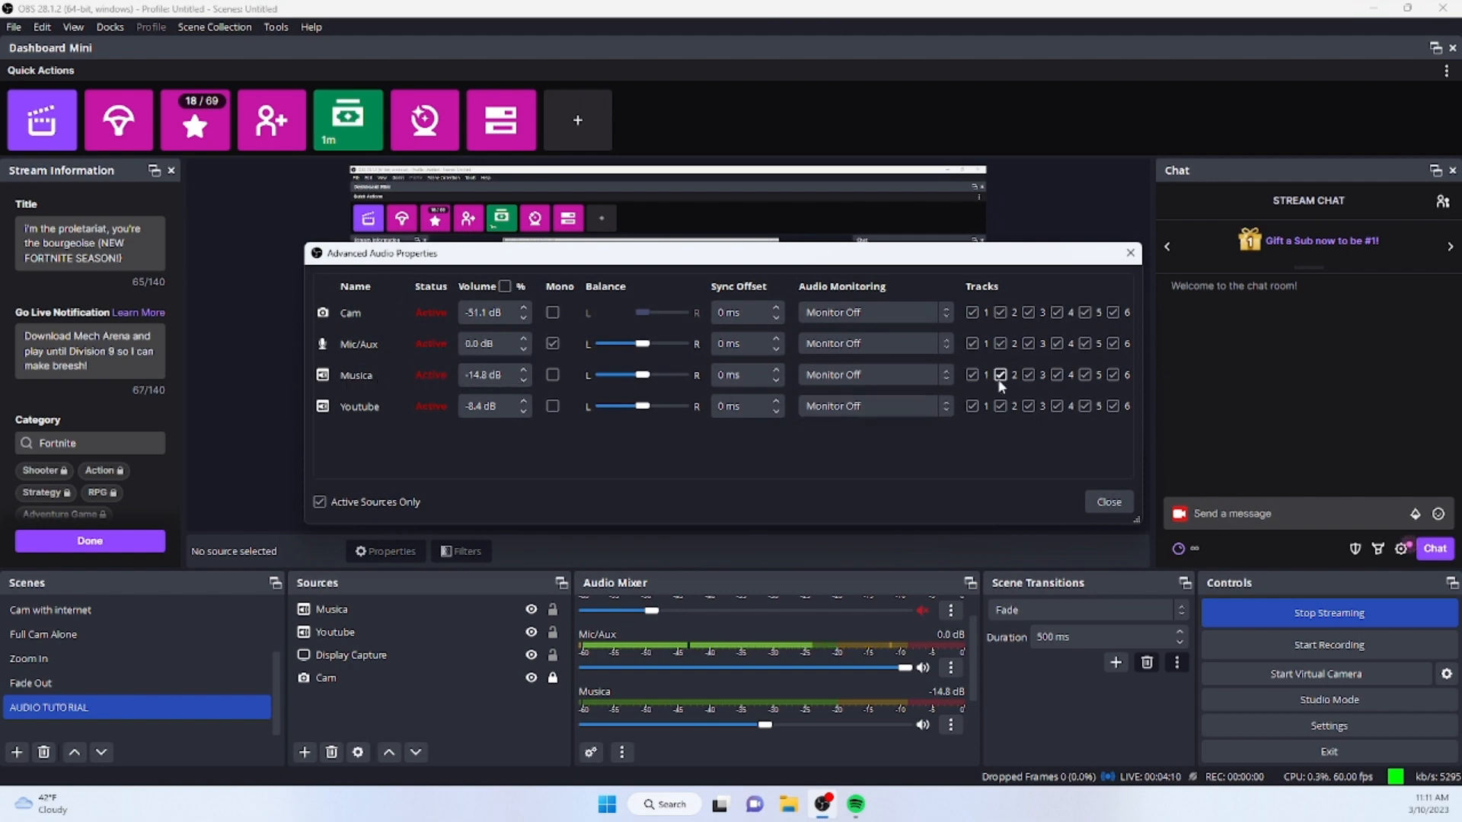
pyautogui.click(1096, 499)
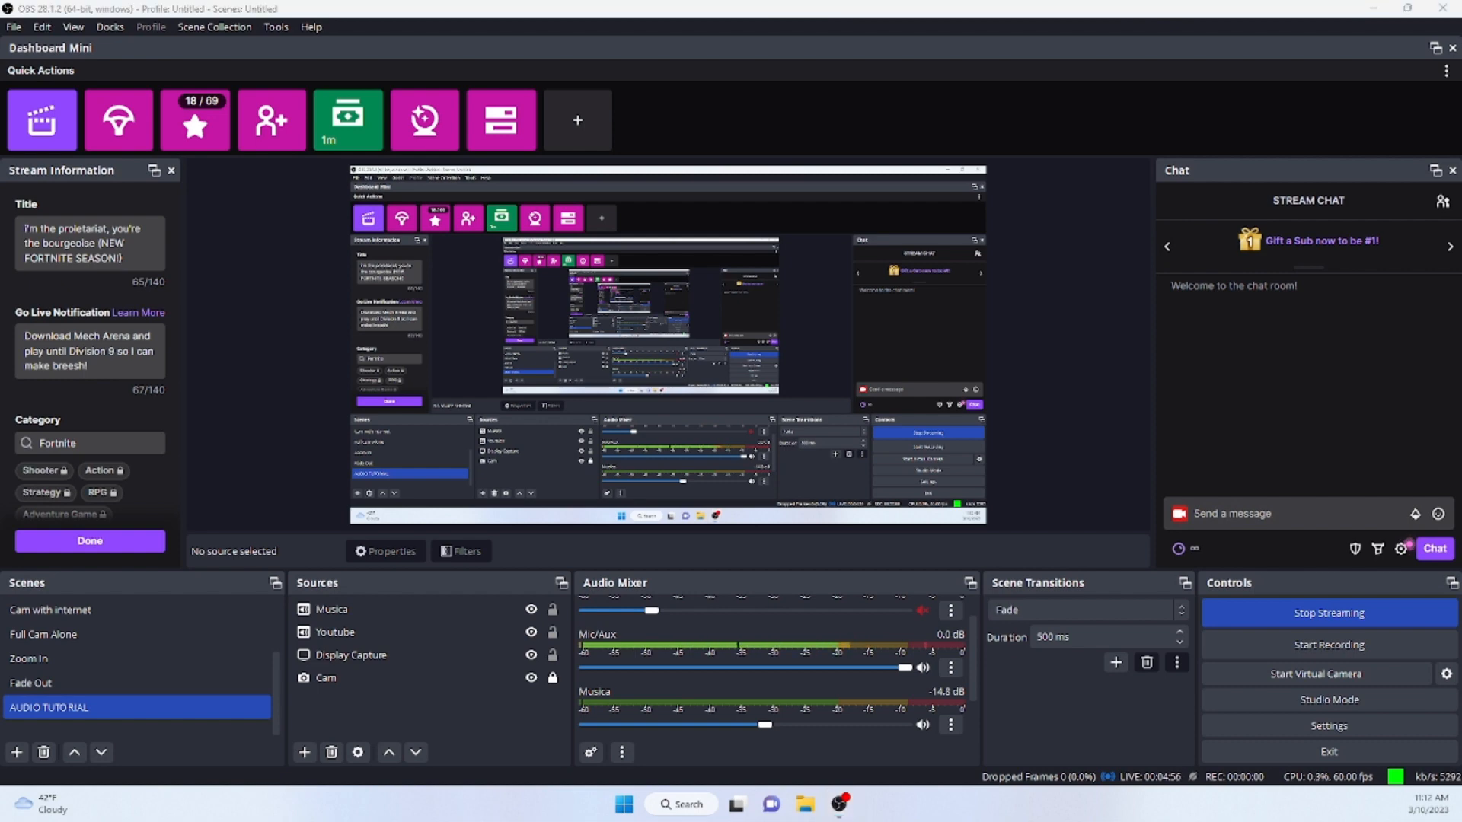
# - Launch TEKKEN 7 and proceed to its main menu so that the game is running for audio capture
pyautogui.click(394, 649)
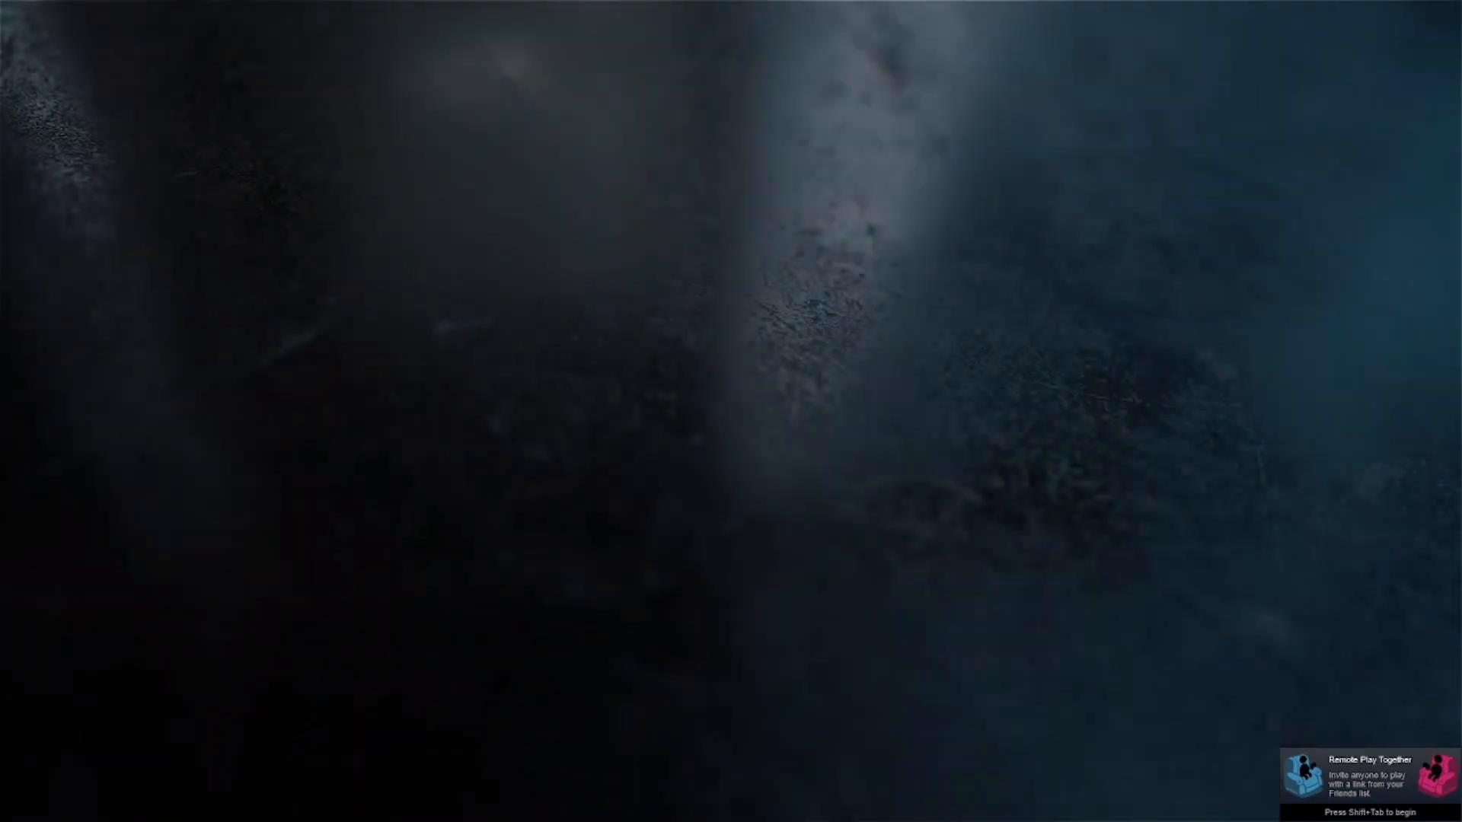
pyautogui.press('Return')
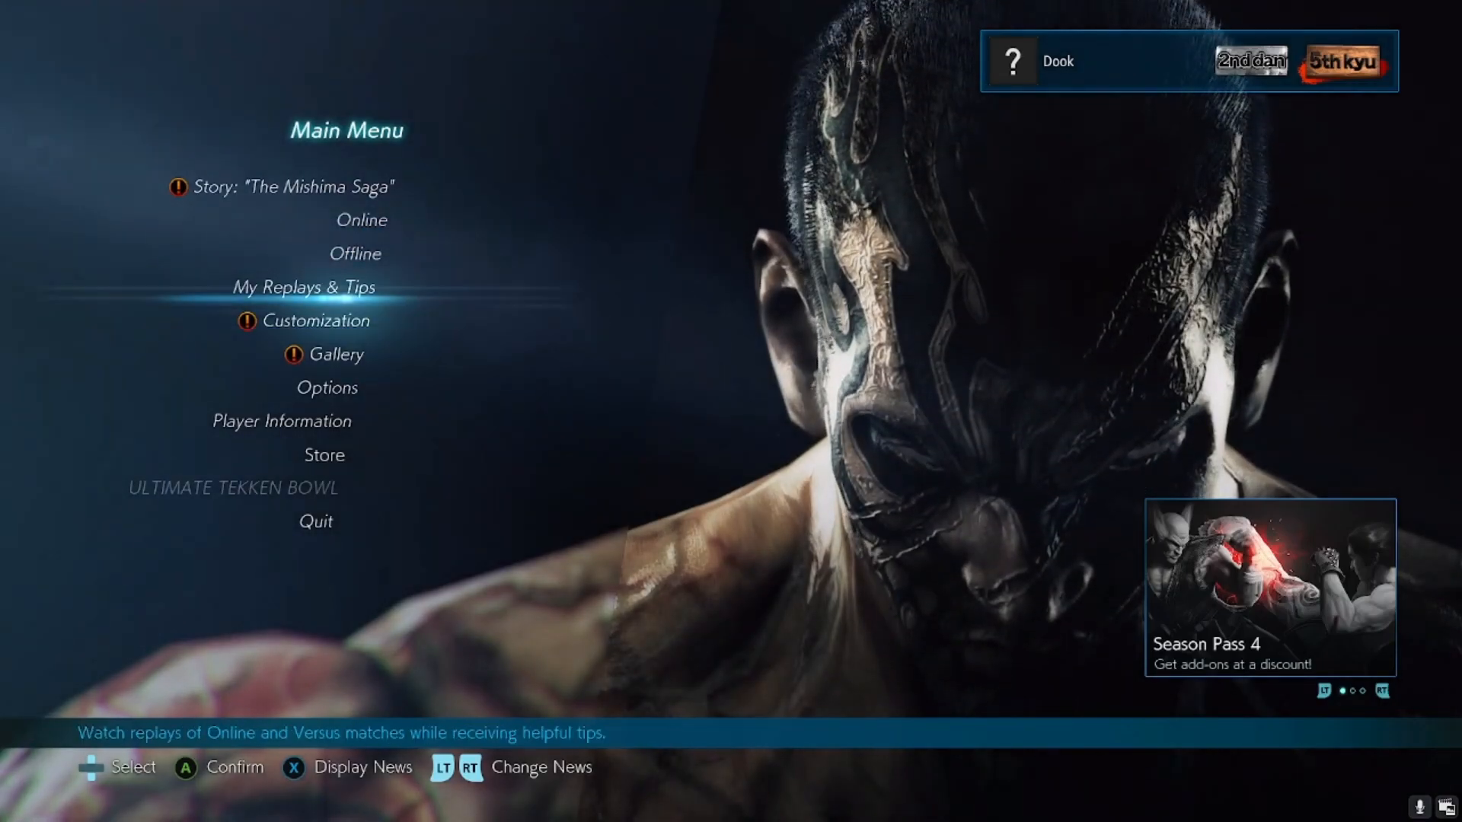
pyautogui.press('Up')
pyautogui.press('Up')
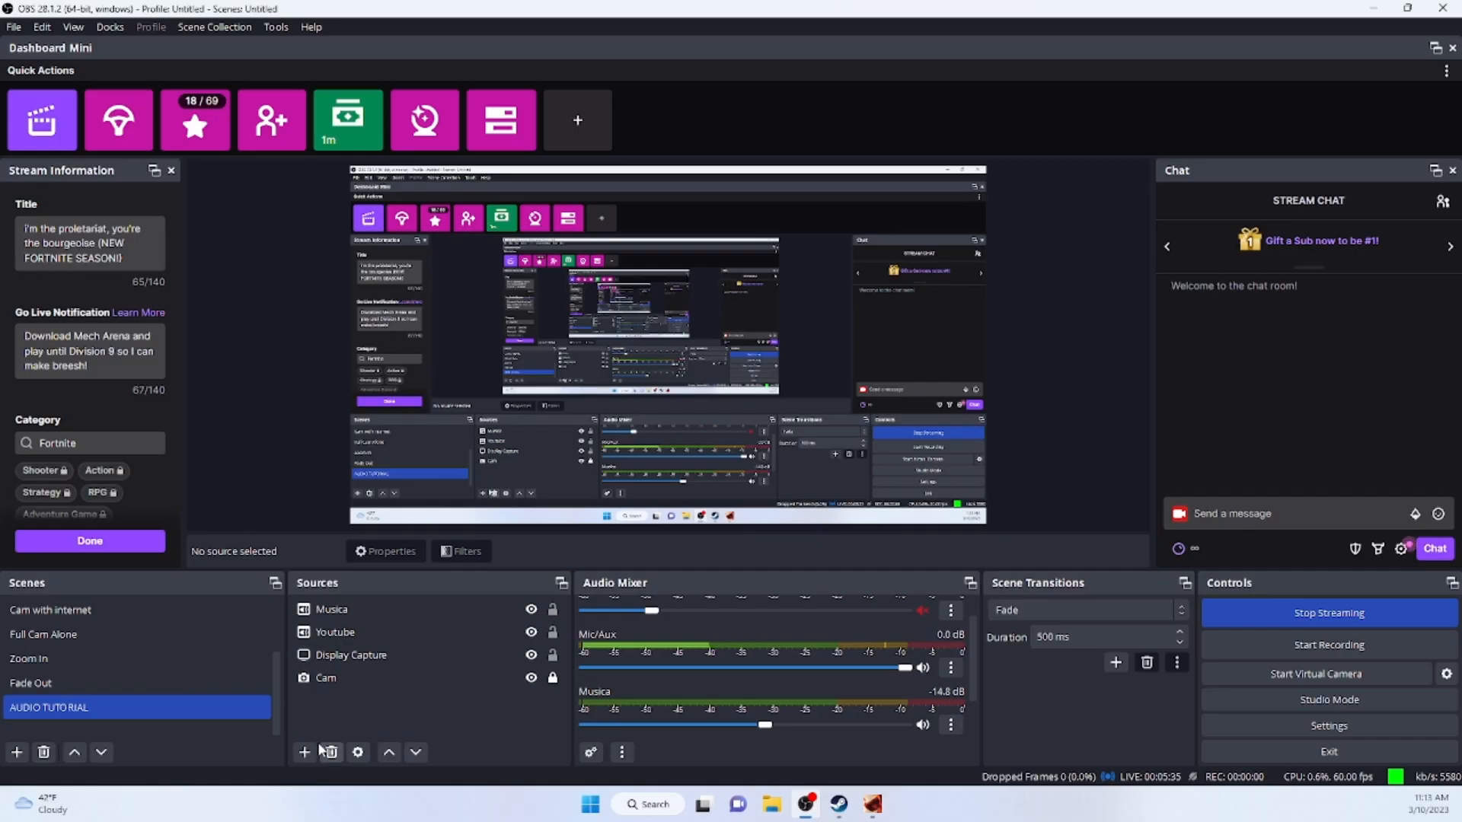
# - Add a new Application Audio Capture (BETA) source named "Steam Game Sound" to the AUDIO TUTORIAL scene
pyautogui.click(304, 752)
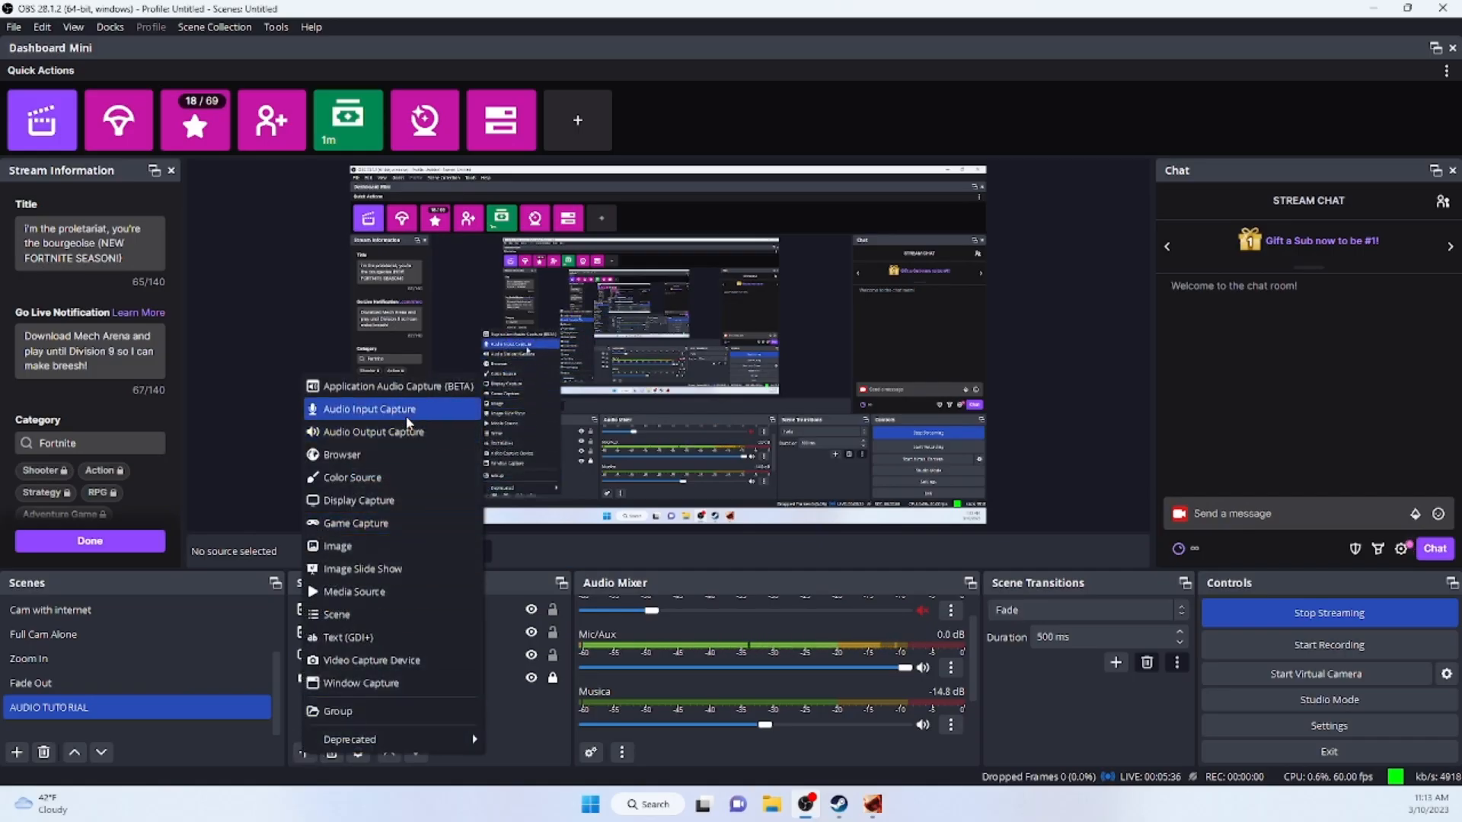
pyautogui.click(413, 388)
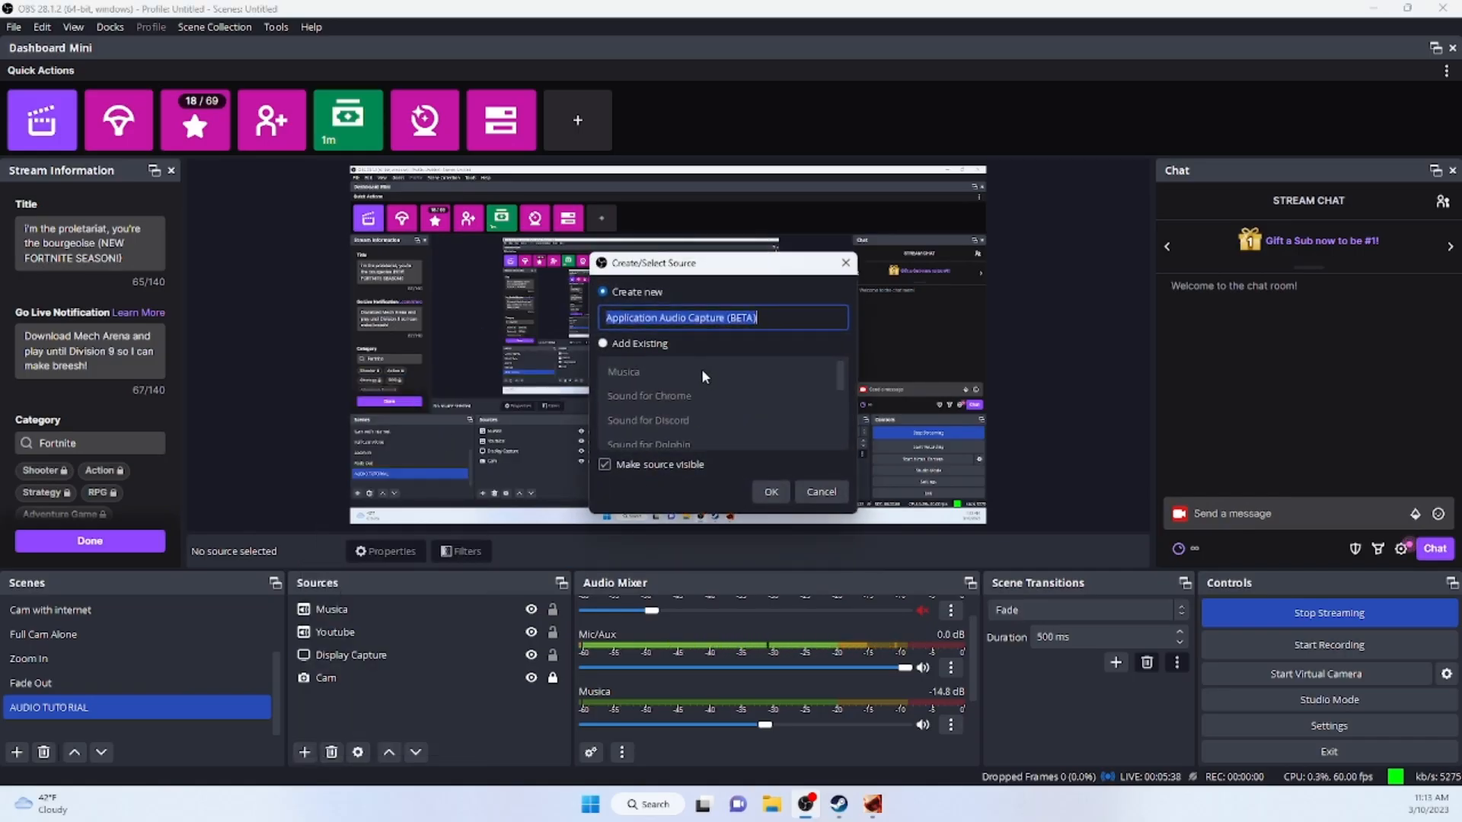
pyautogui.write('Steam Game Sound')
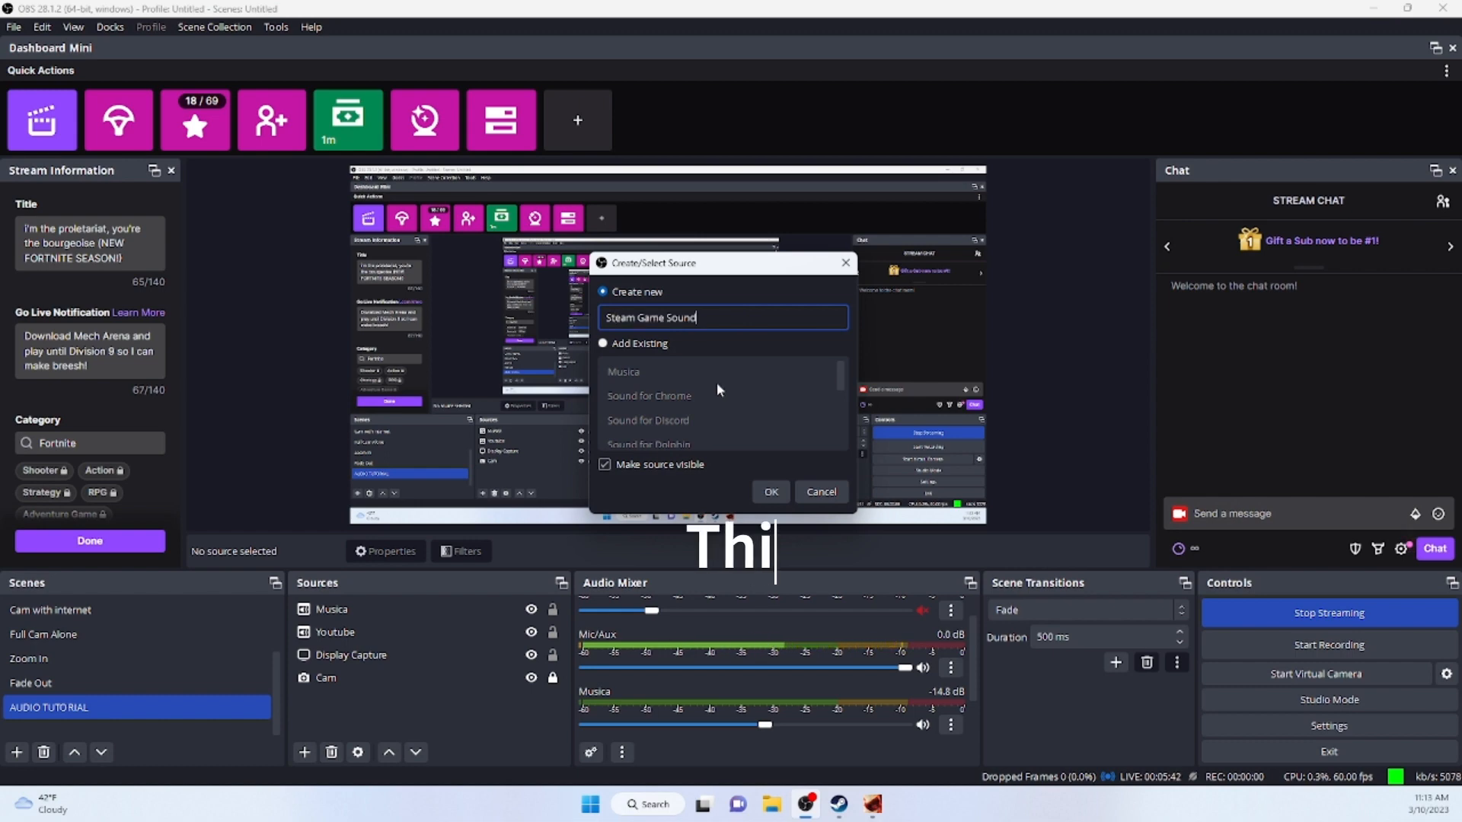
pyautogui.click(772, 492)
# - Set Steam Game Sound to capture the TEKKEN 7 window, with match priority "Match title, otherwise find window of same type"
pyautogui.click(738, 240)
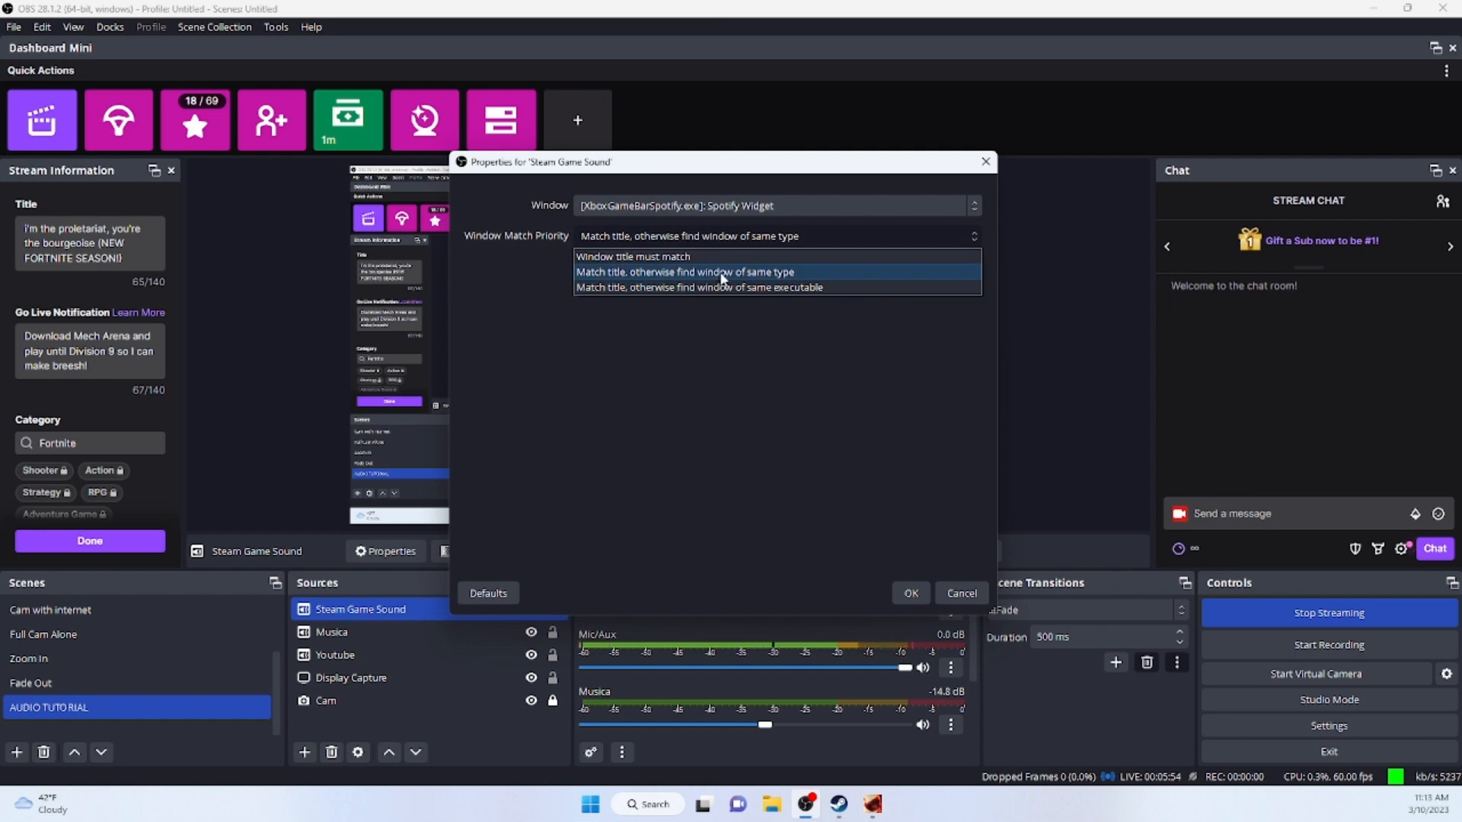
pyautogui.click(722, 273)
pyautogui.click(724, 205)
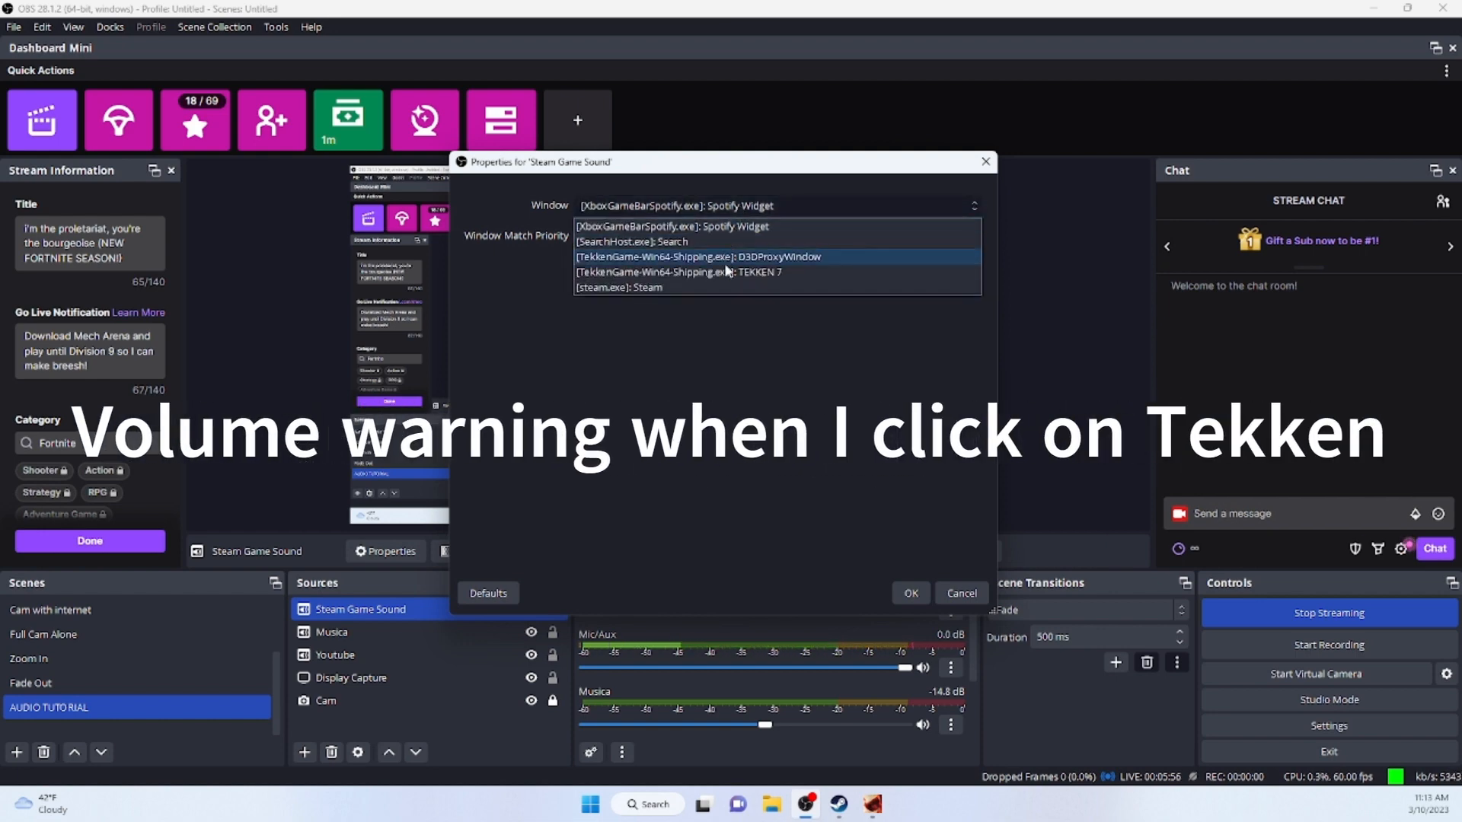
pyautogui.click(727, 272)
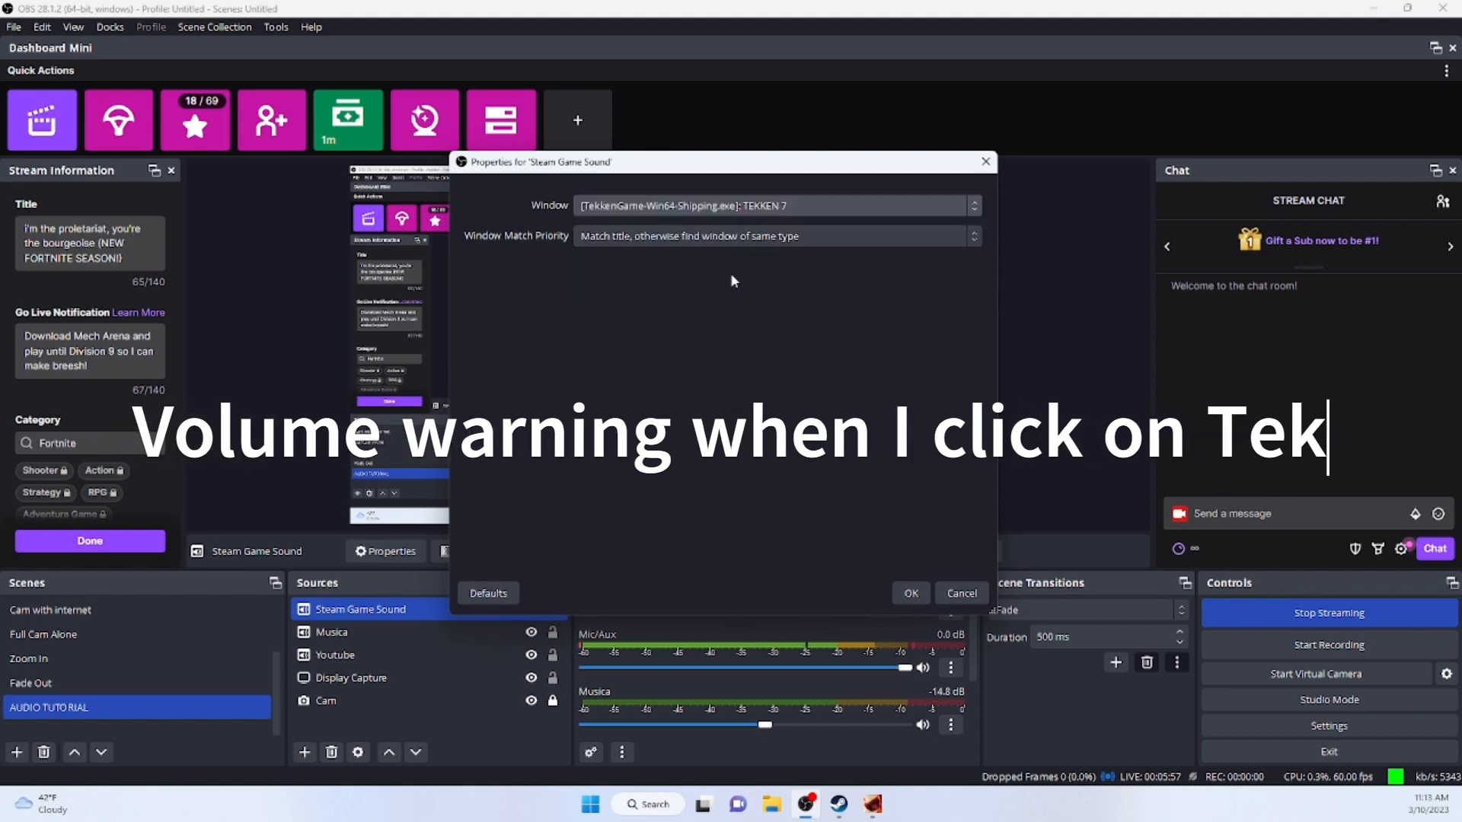
pyautogui.click(908, 594)
# - Lower the Steam Game Sound volume in the audio mixer to about -12.2 dB, and recheck the source's properties
pyautogui.scroll(-2, 837, 668)
pyautogui.moveTo(848, 668); pyautogui.dragTo(783, 670)
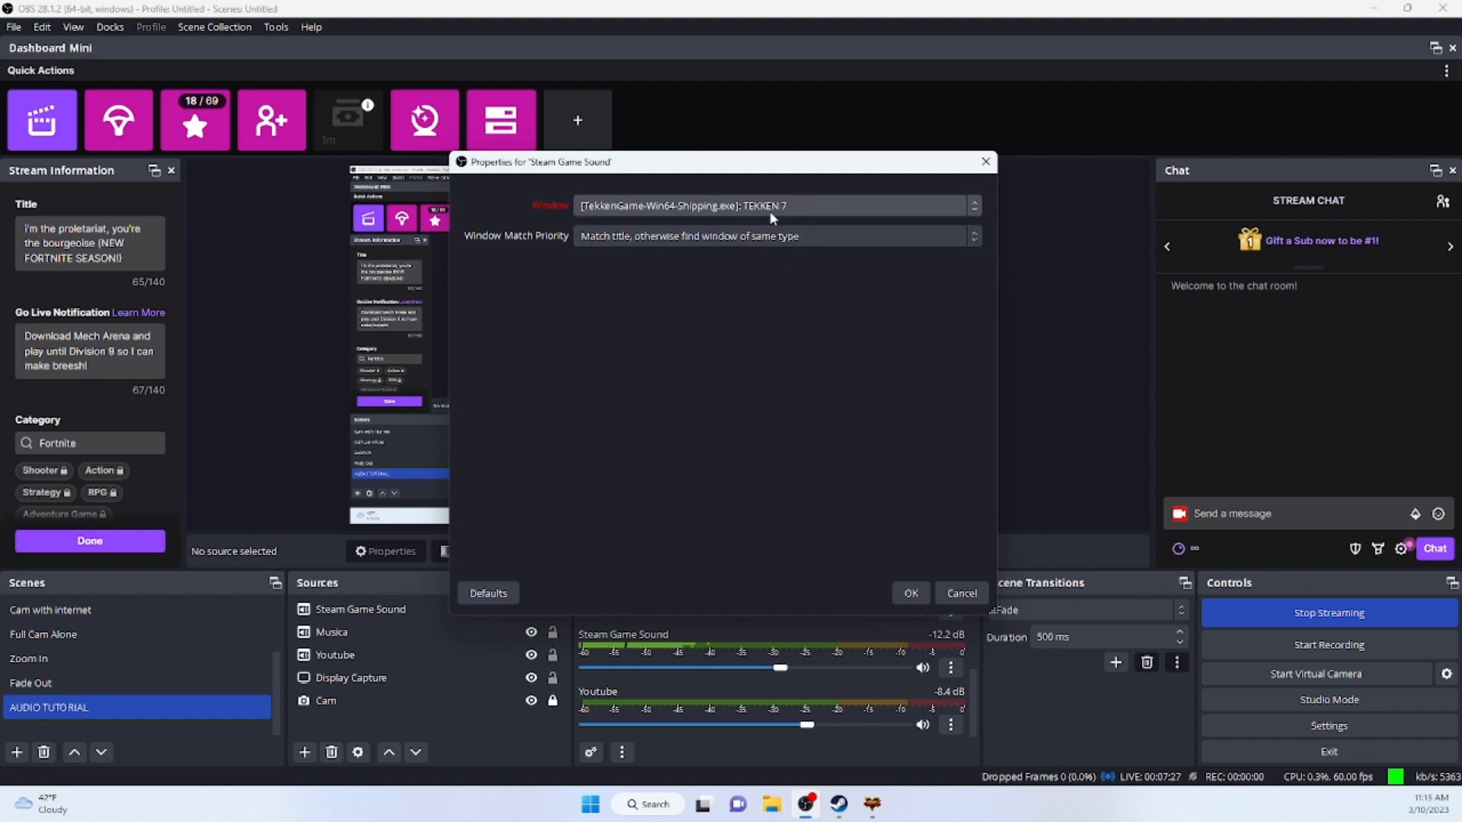
pyautogui.click(913, 594)
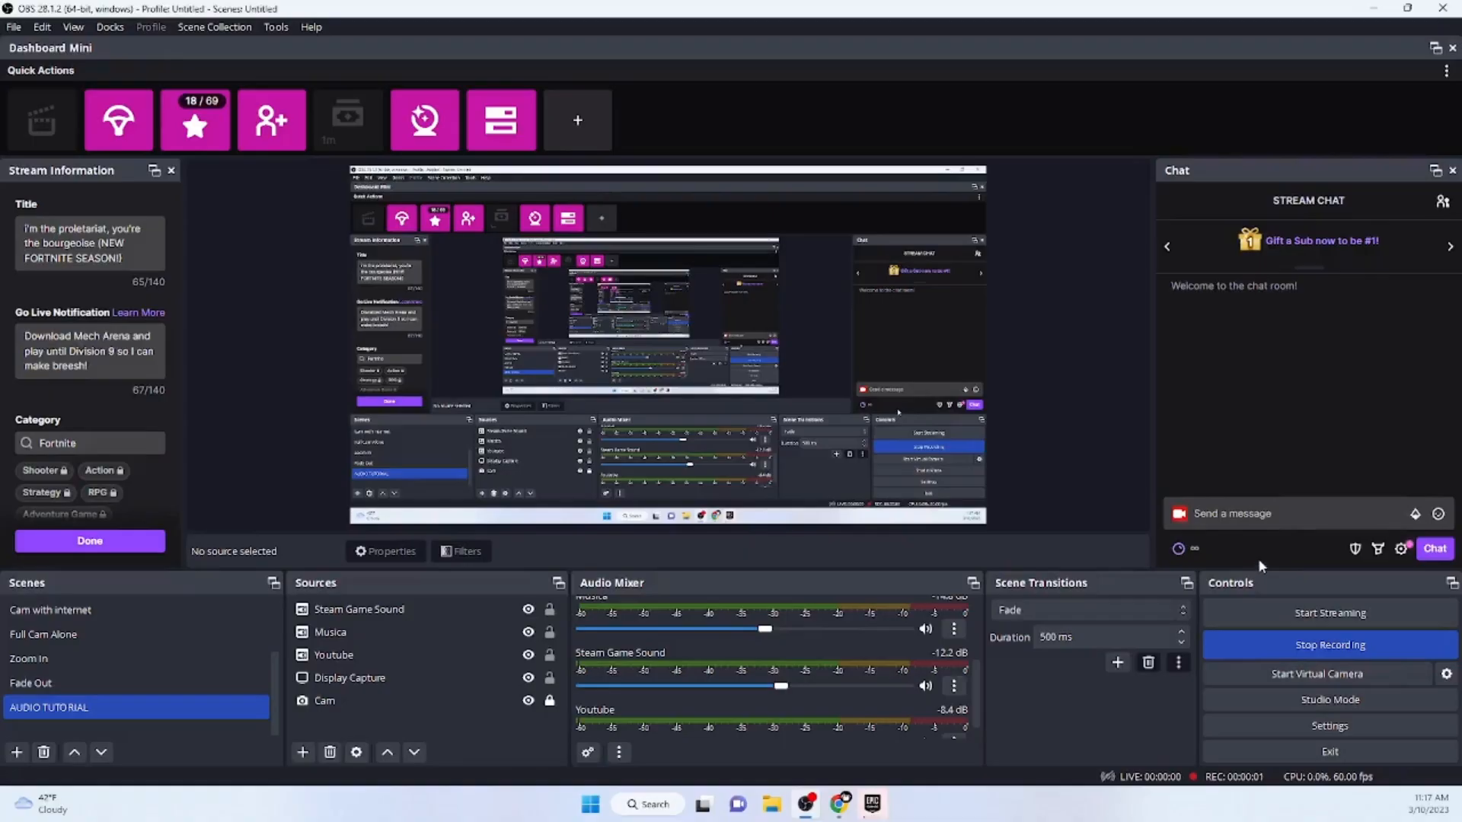
pyautogui.scroll(3, 861, 664)
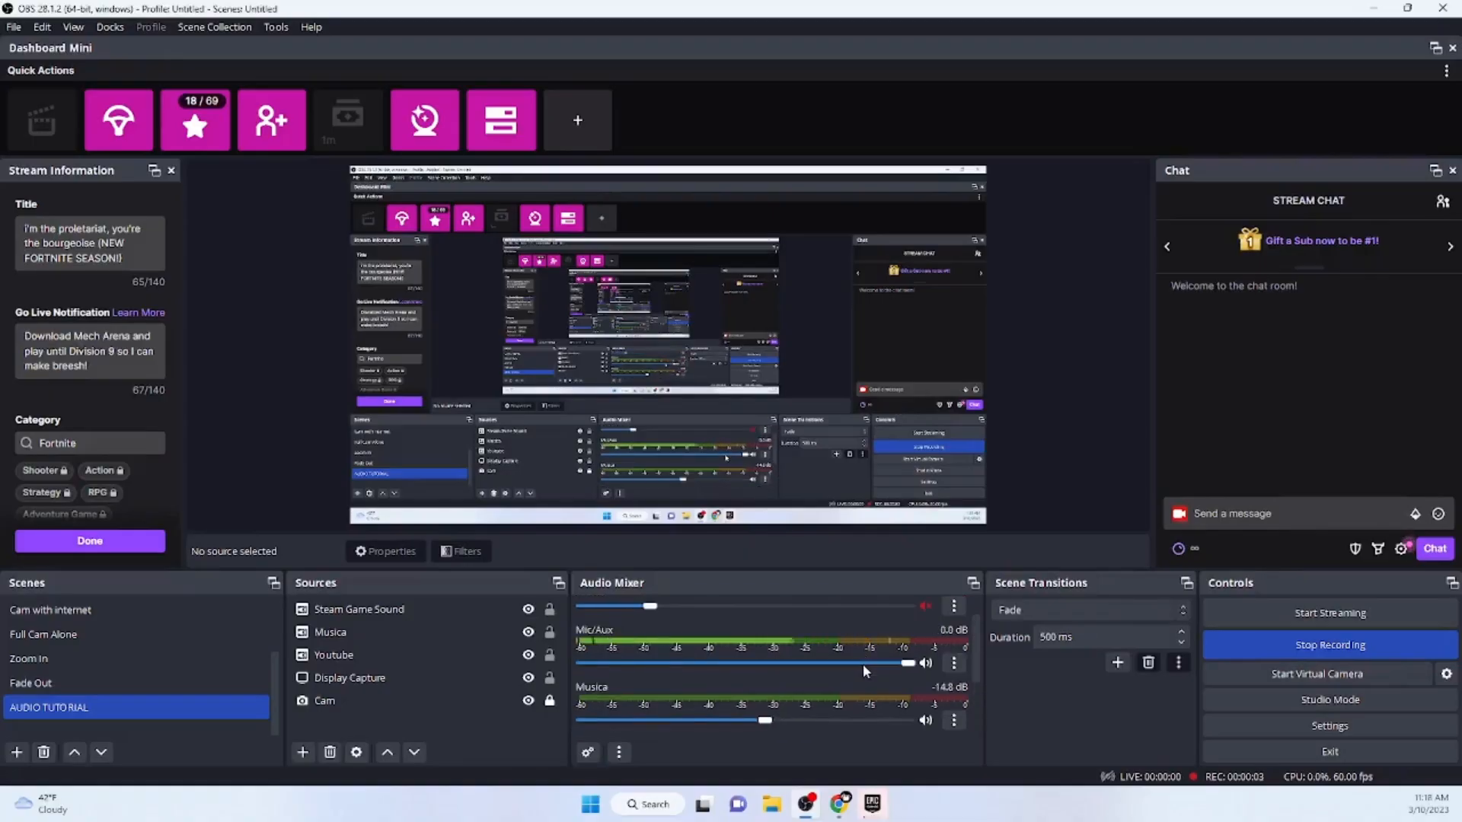
pyautogui.click(480, 680)
pyautogui.click(369, 613)
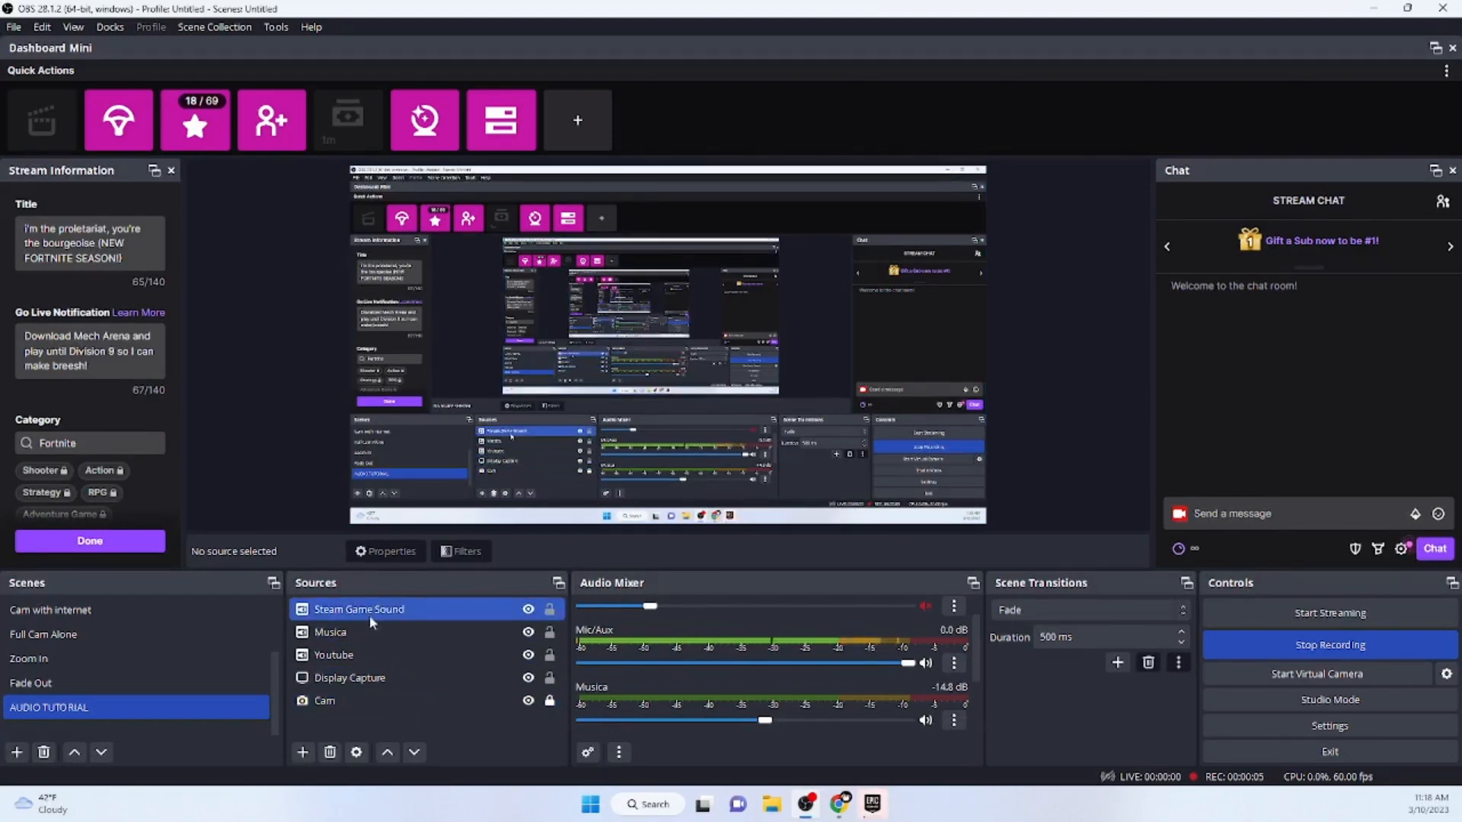
pyautogui.click(368, 629)
pyautogui.click(357, 677)
pyautogui.click(349, 704)
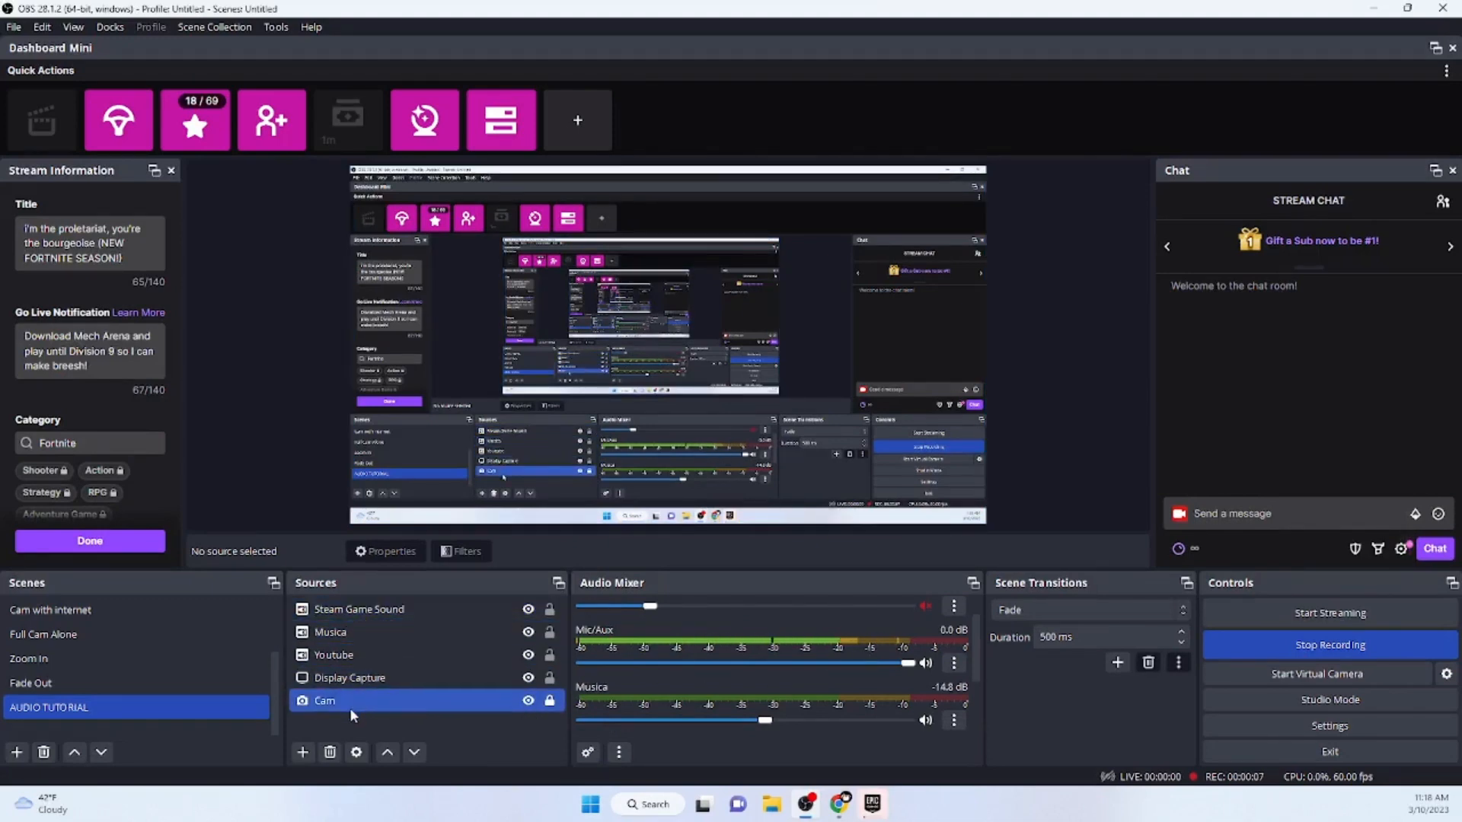
pyautogui.click(354, 716)
# - Add a new source group named "Audio Tracks" to the AUDIO TUTORIAL scene
pyautogui.rightClick(354, 716)
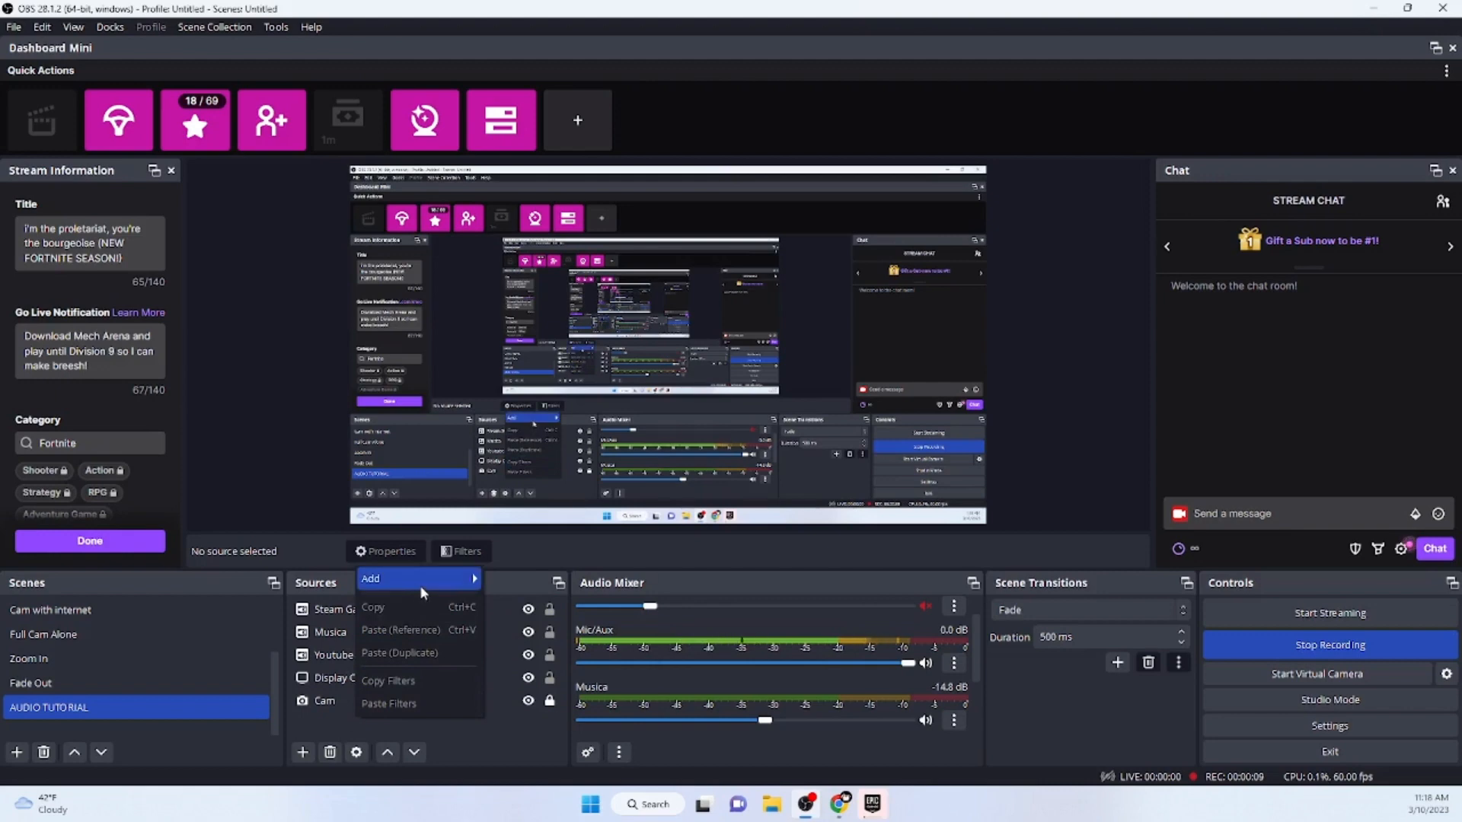
pyautogui.moveTo(419, 585)
pyautogui.click(545, 778)
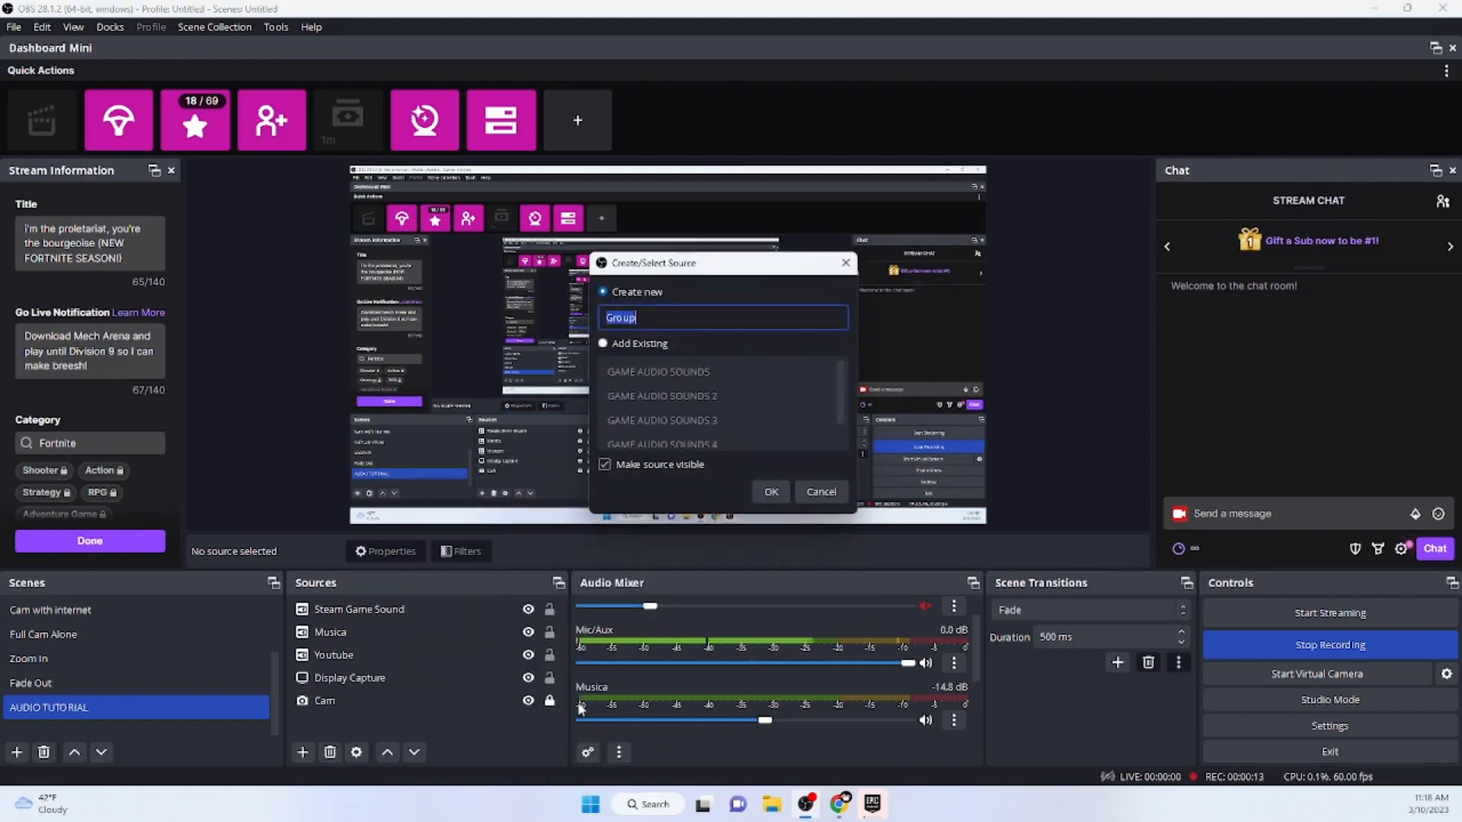
pyautogui.write('Audio Tracks')
pyautogui.press('Return')
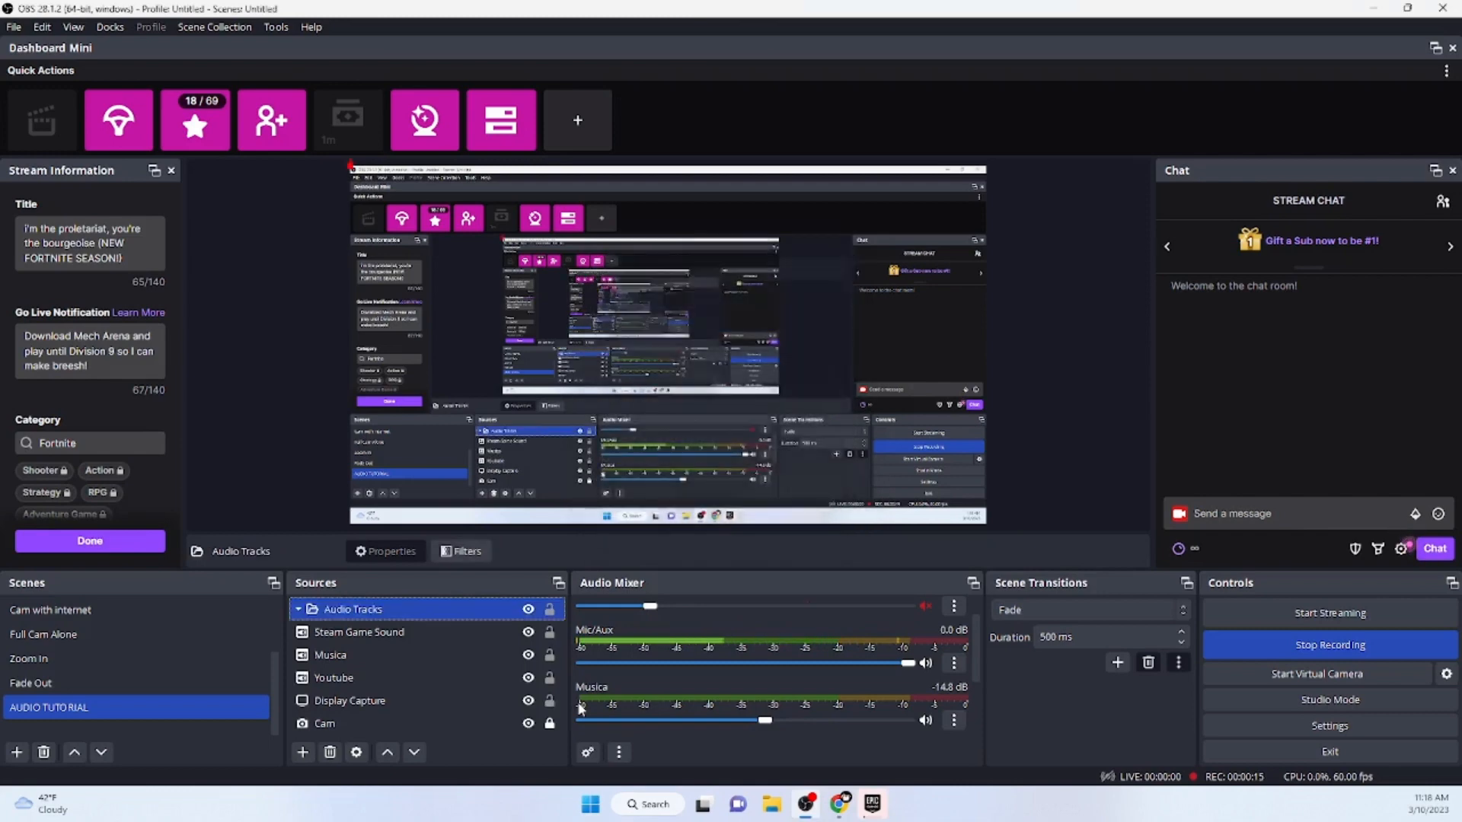
# - Move the Steam Game Sound, Youtube and Musica sources into the Audio Tracks group and collapse the group
pyautogui.click(399, 633)
pyautogui.click(409, 606)
pyautogui.moveTo(370, 660); pyautogui.dragTo(318, 622)
pyautogui.click(370, 678)
pyautogui.click(962, 593)
pyautogui.click(380, 721)
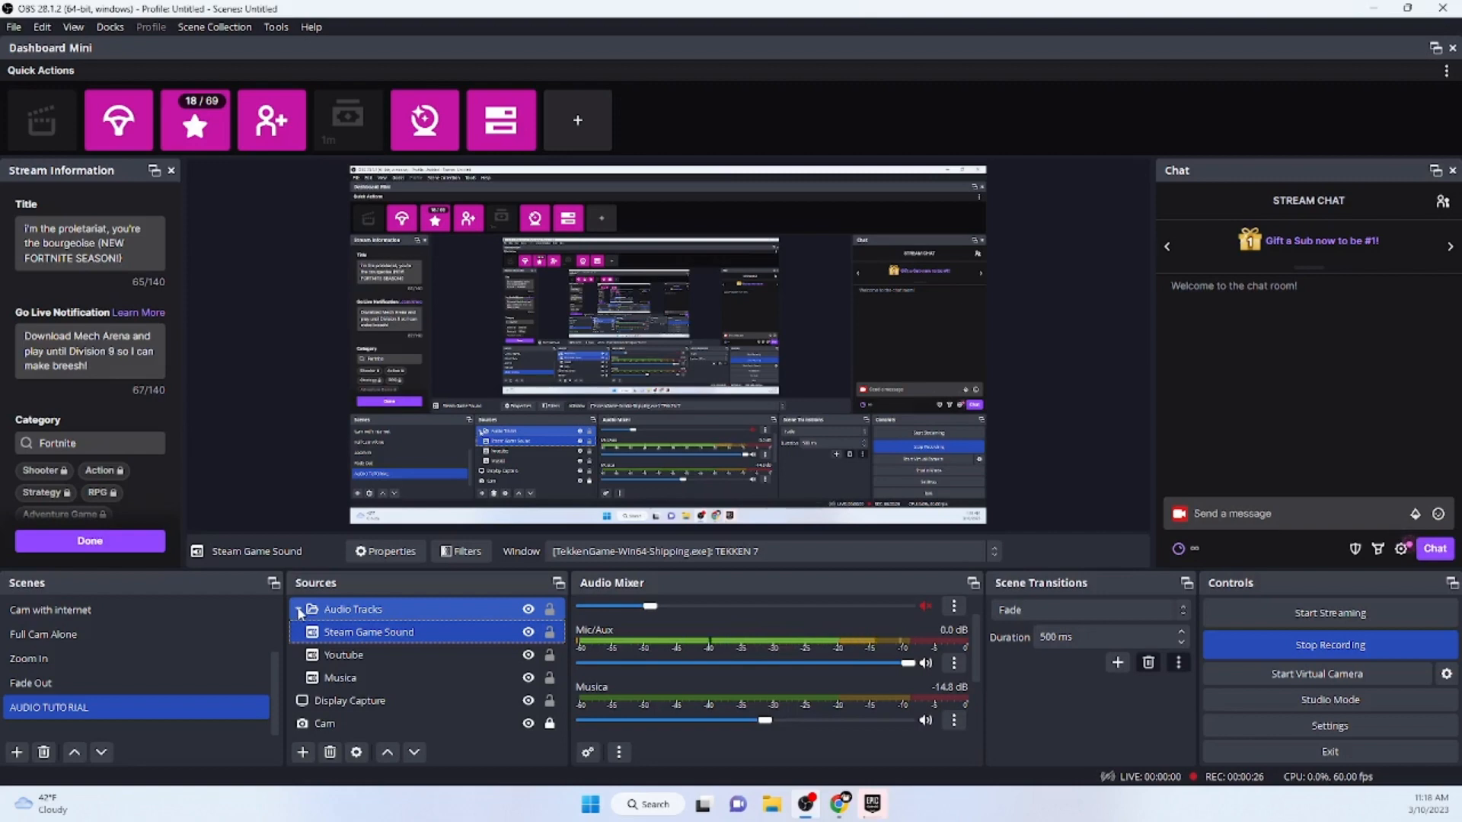
pyautogui.click(298, 609)
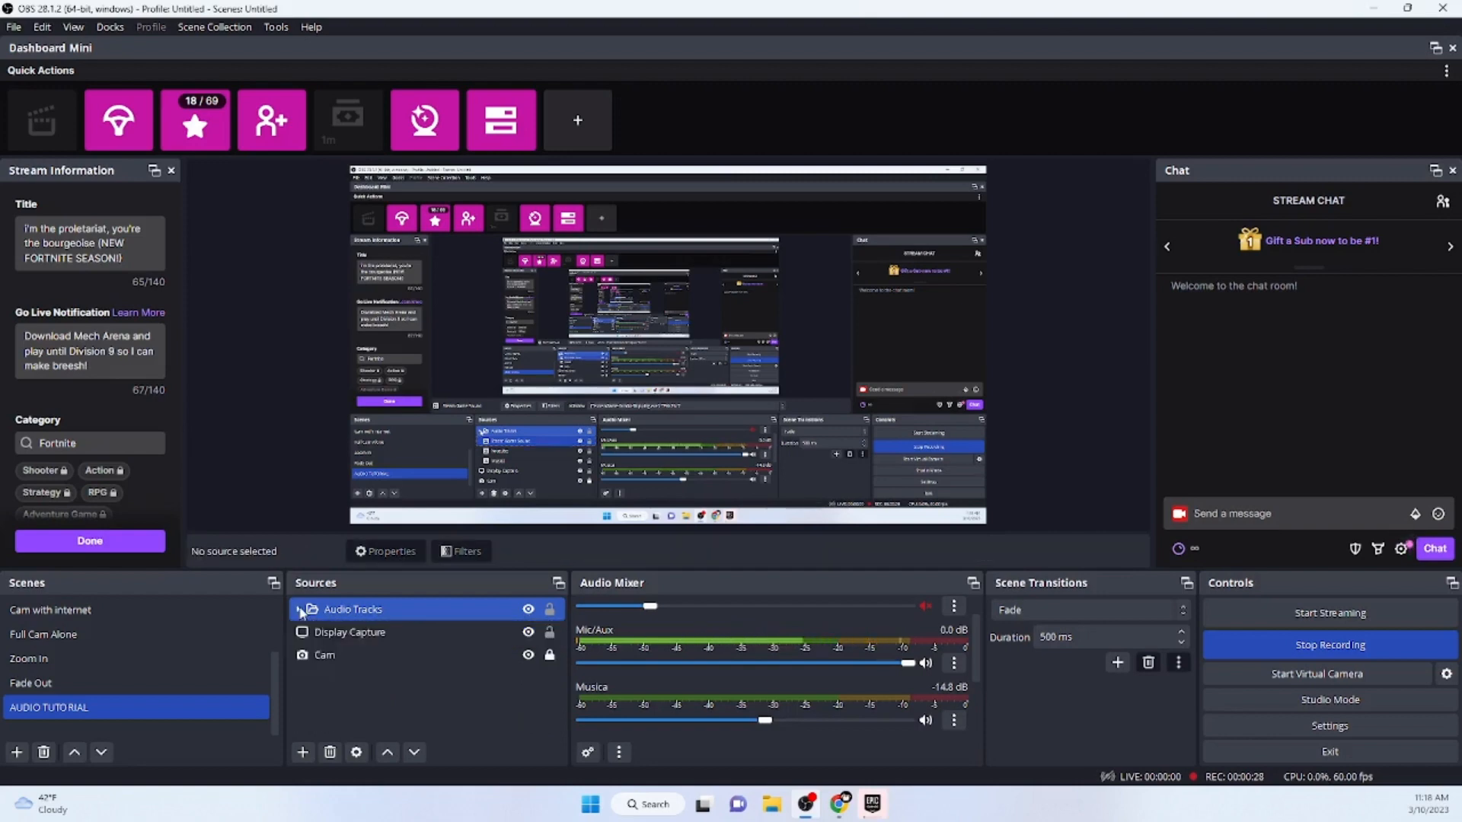
# - Examine which windows are available for the Steam Game Sound source to capture, and leave its properties without changes
pyautogui.scroll(-2, 782, 693)
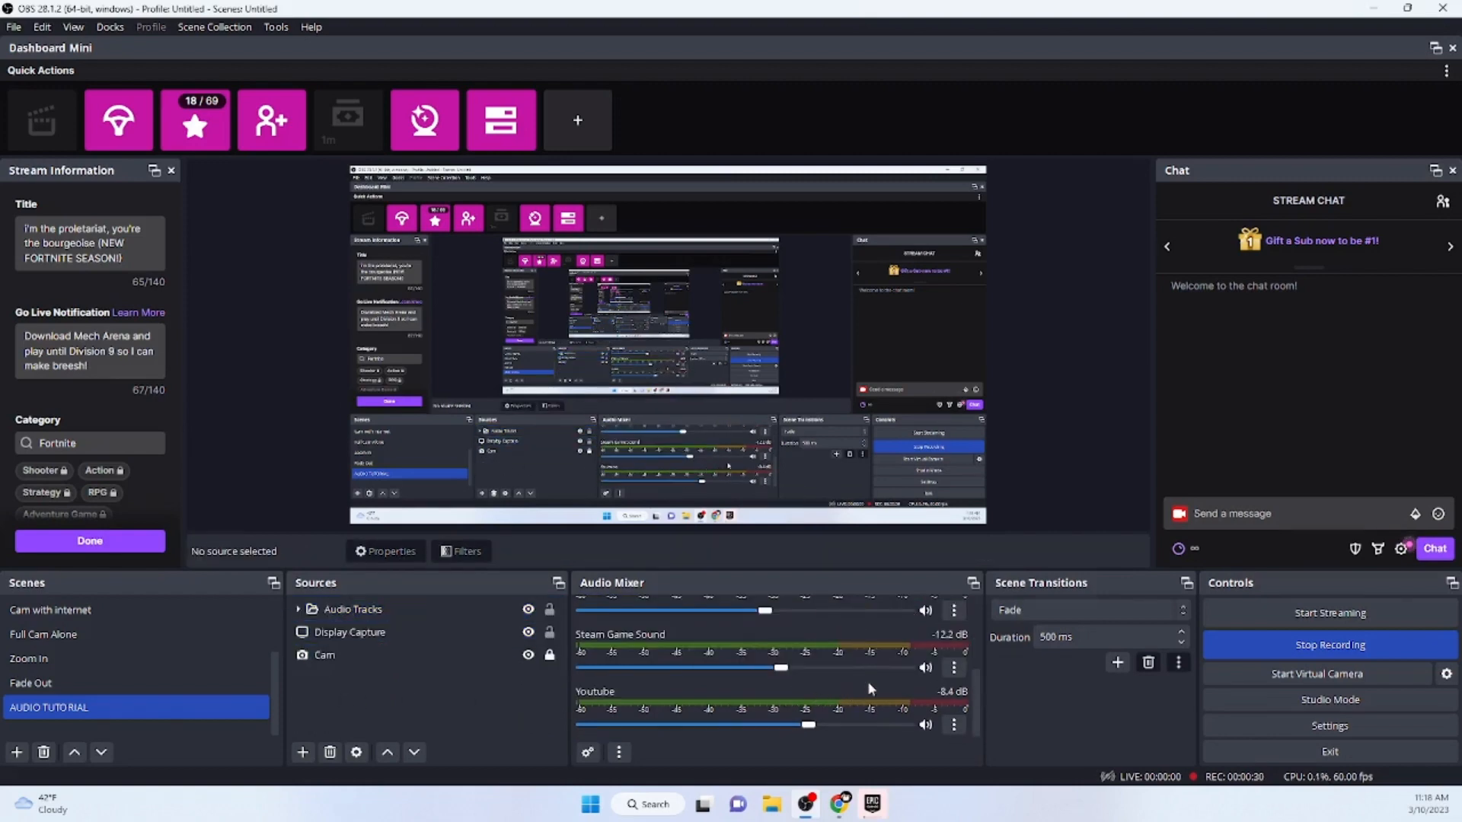
pyautogui.click(953, 669)
pyautogui.click(990, 630)
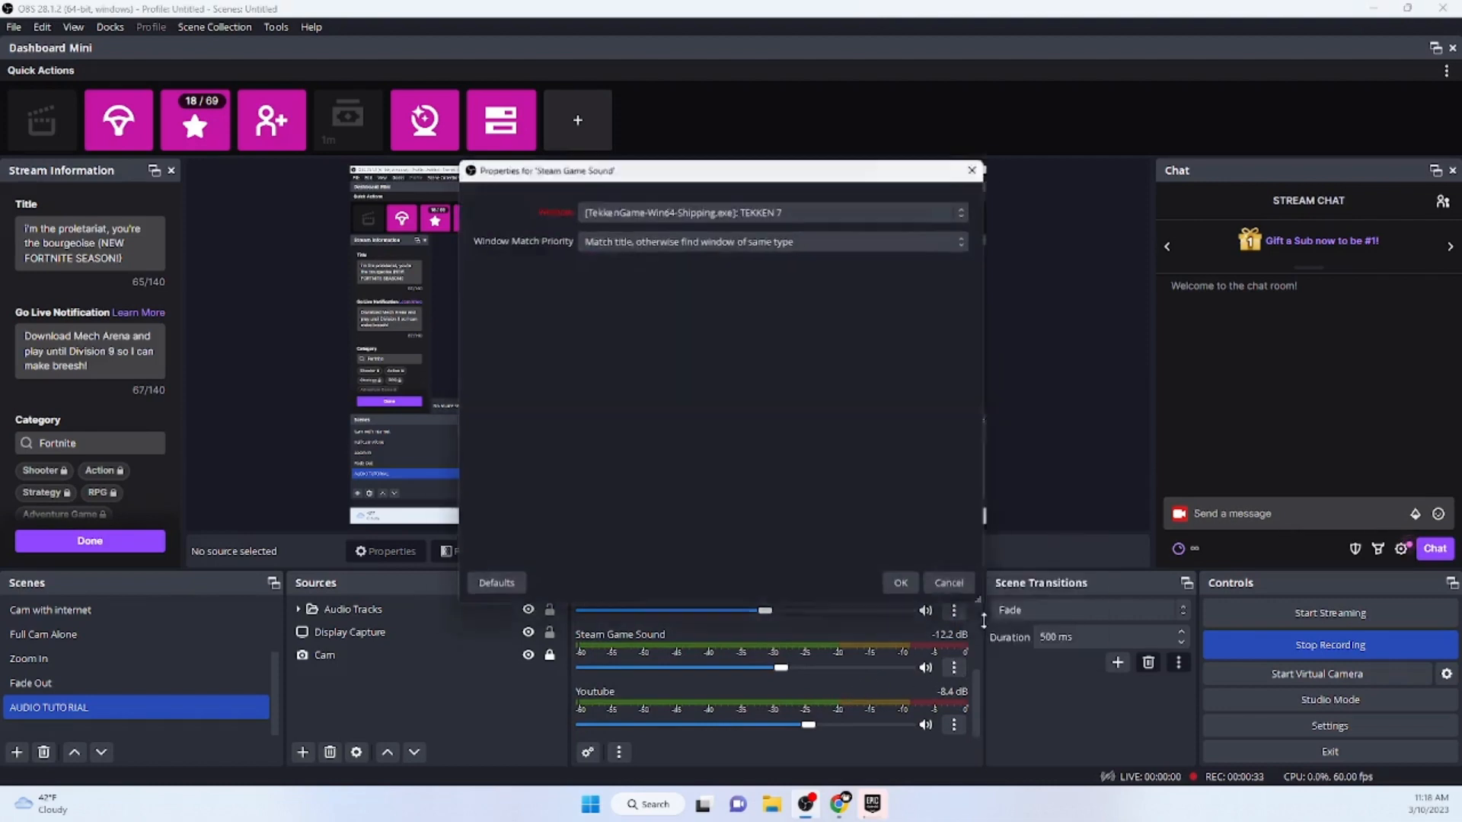
pyautogui.click(813, 207)
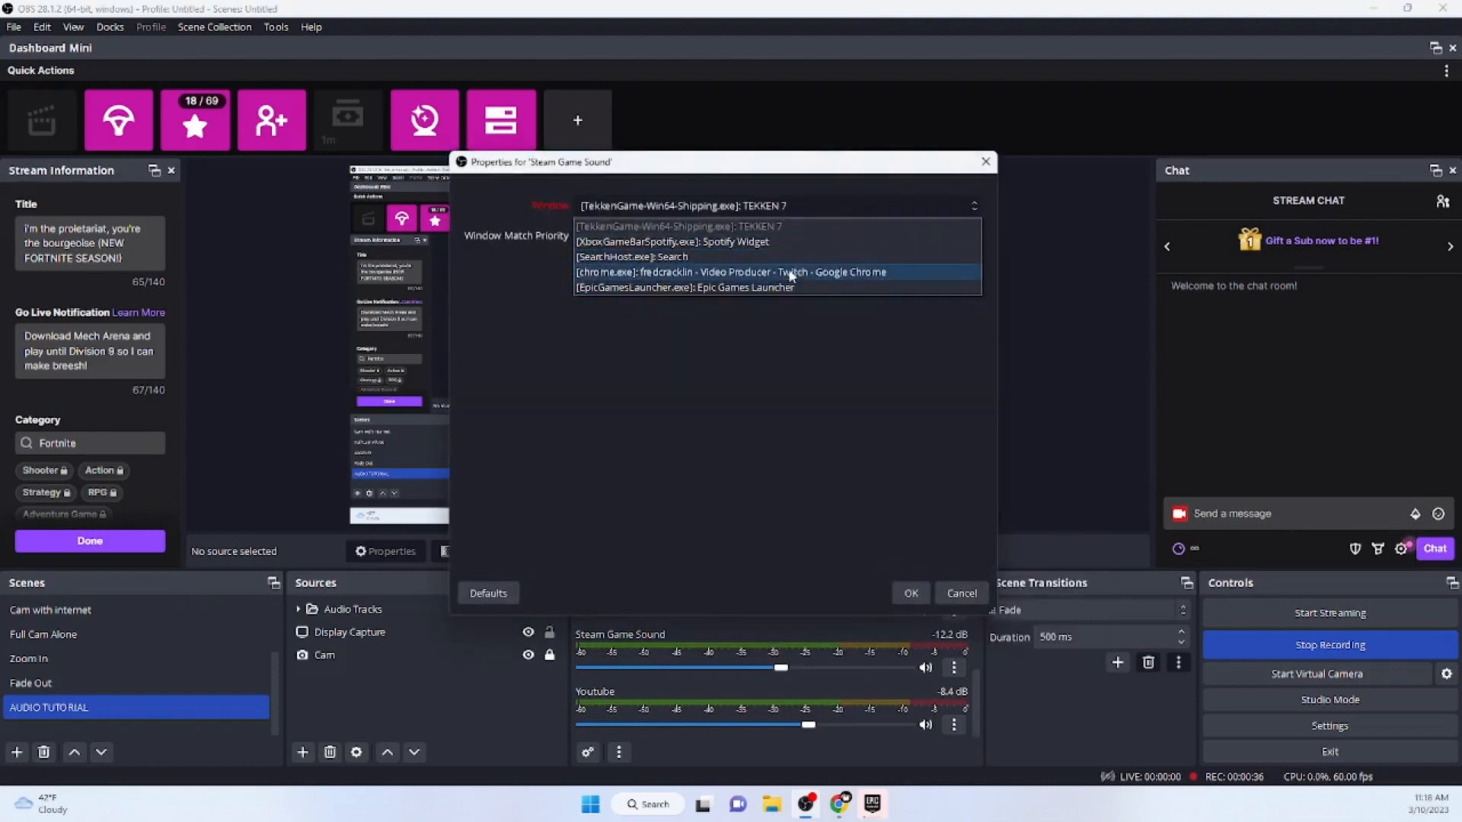
pyautogui.click(949, 595)
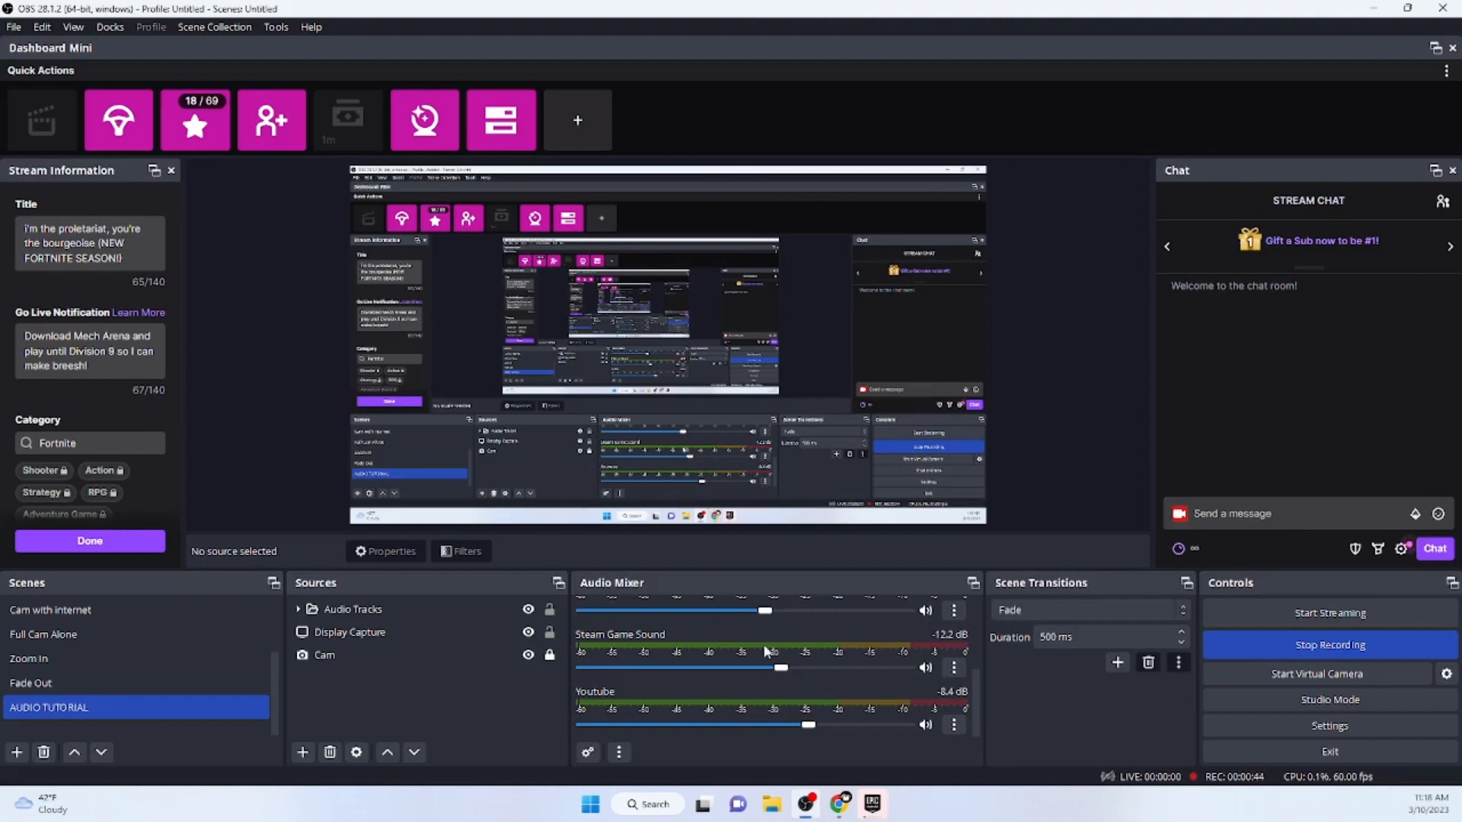
pyautogui.scroll(1, 724, 655)
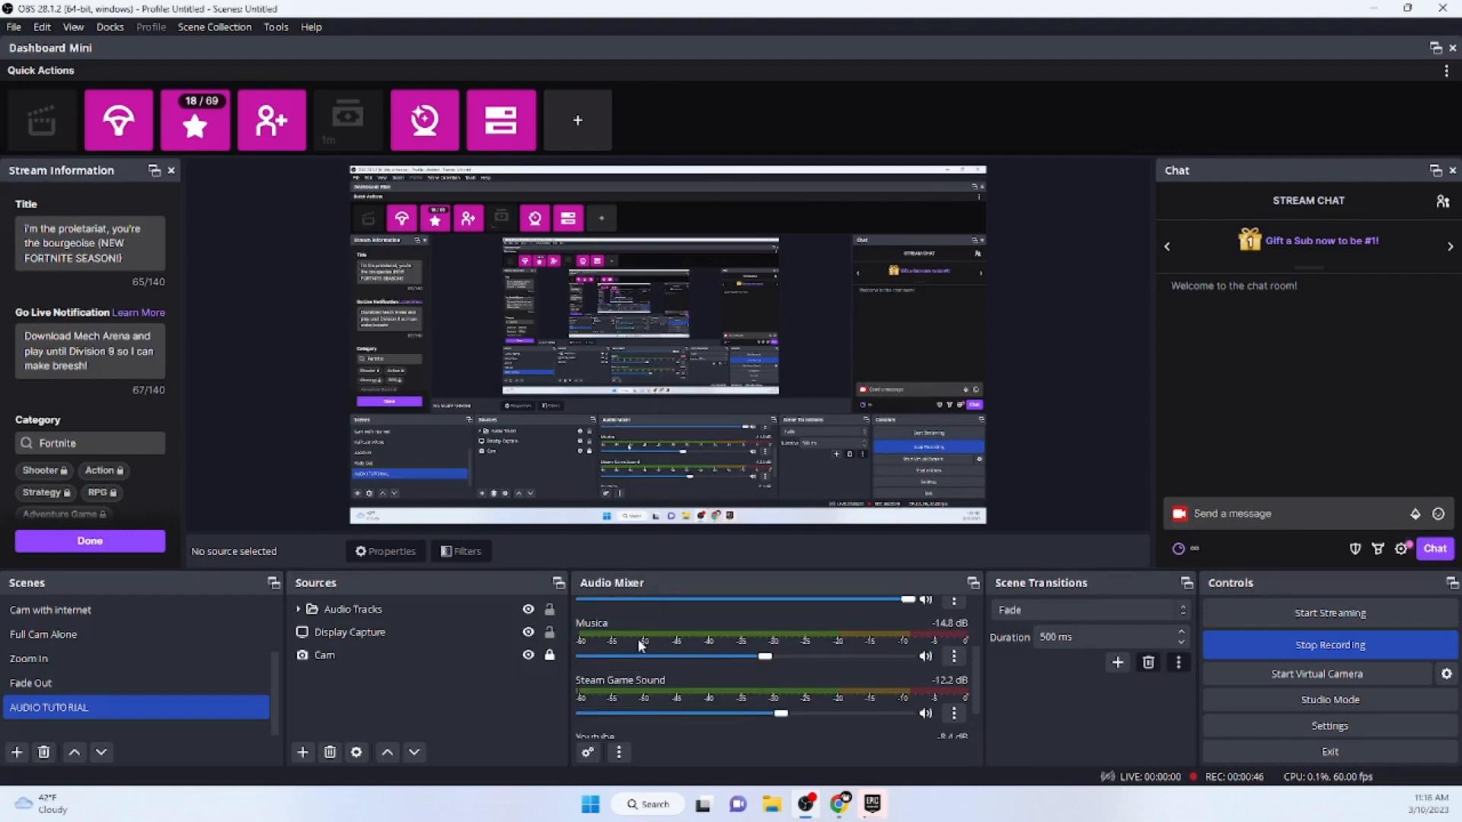
pyautogui.click(358, 628)
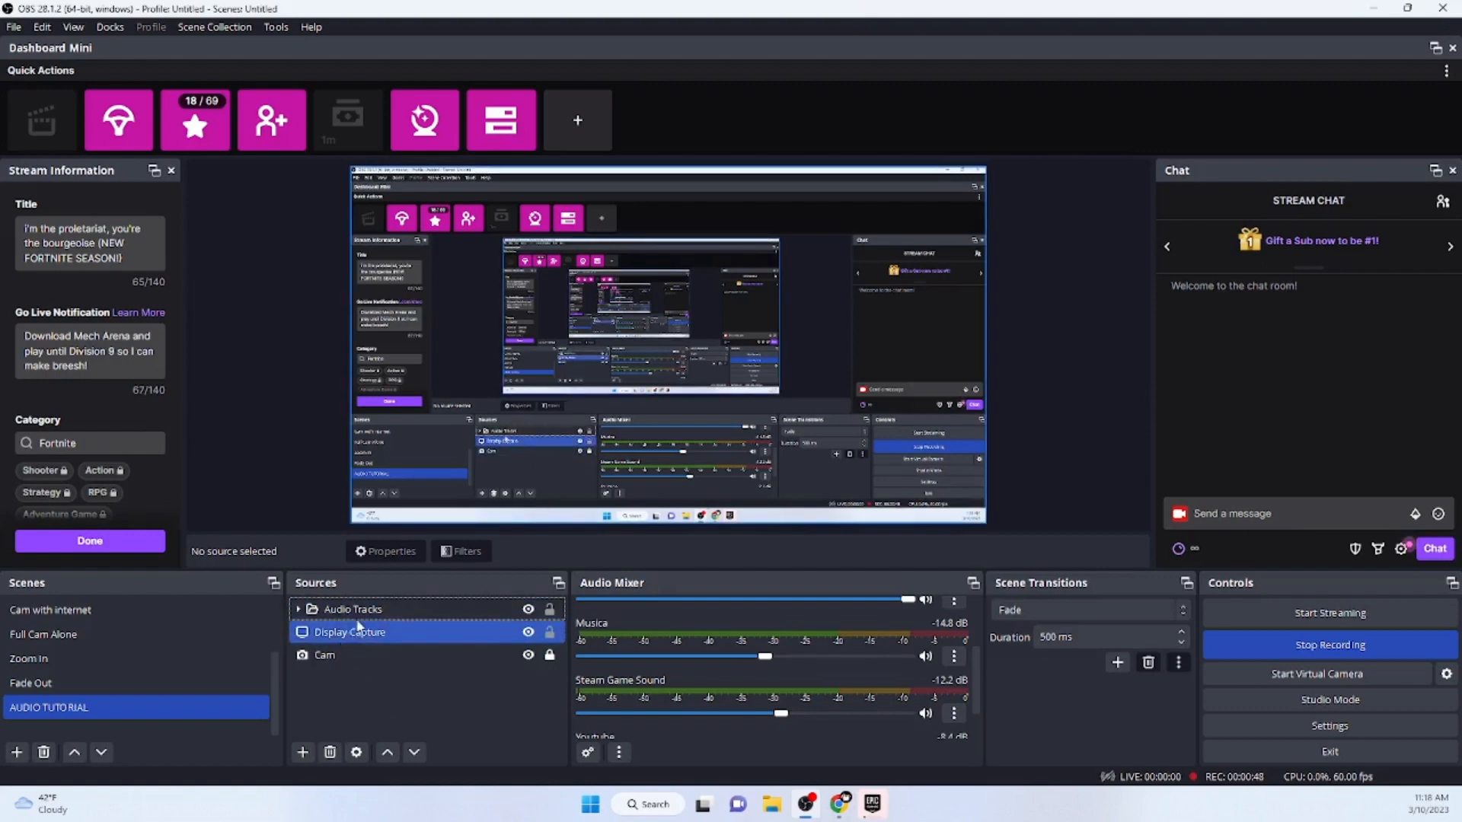
pyautogui.click(362, 657)
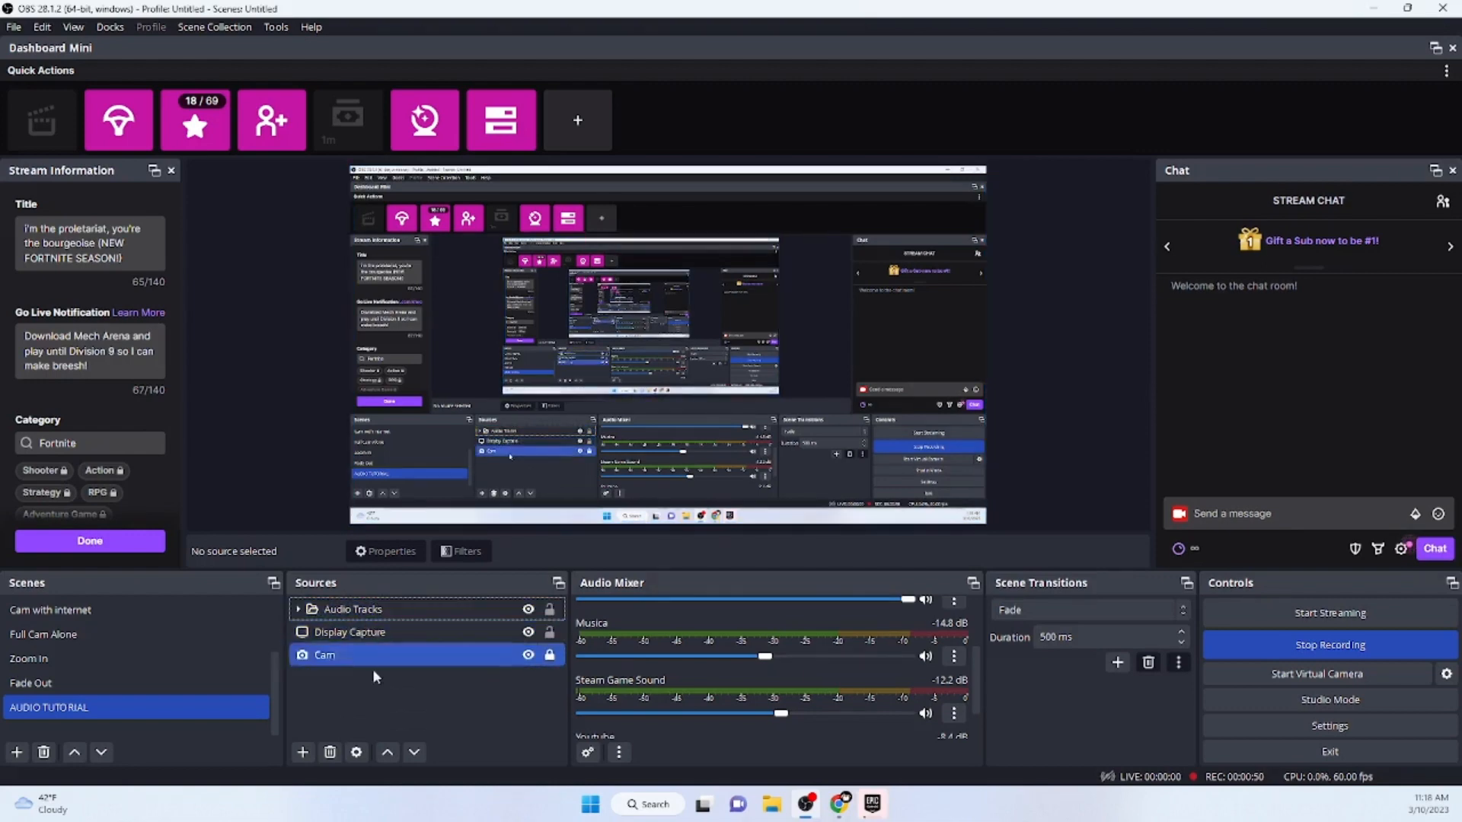
pyautogui.click(373, 673)
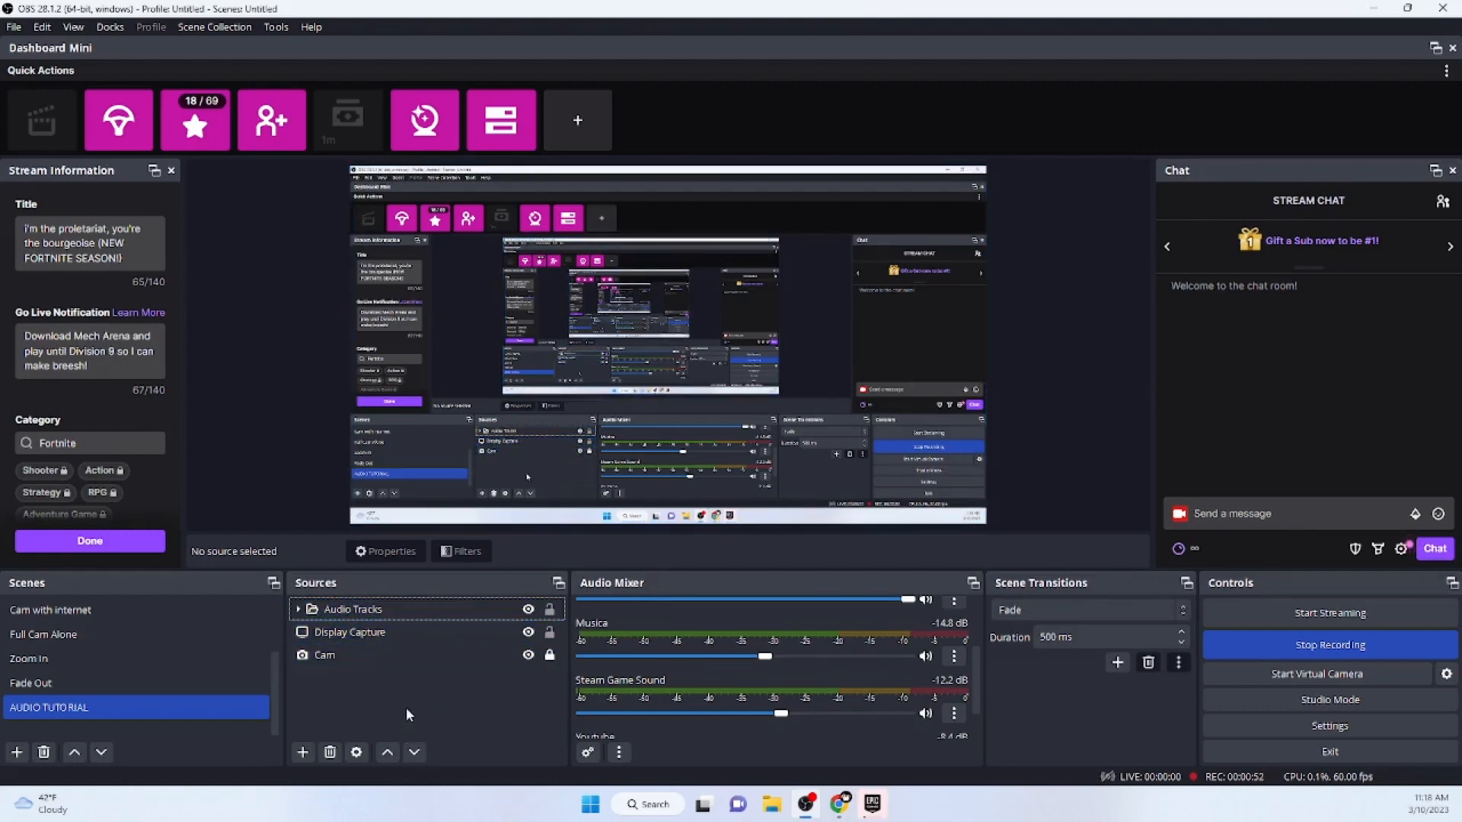